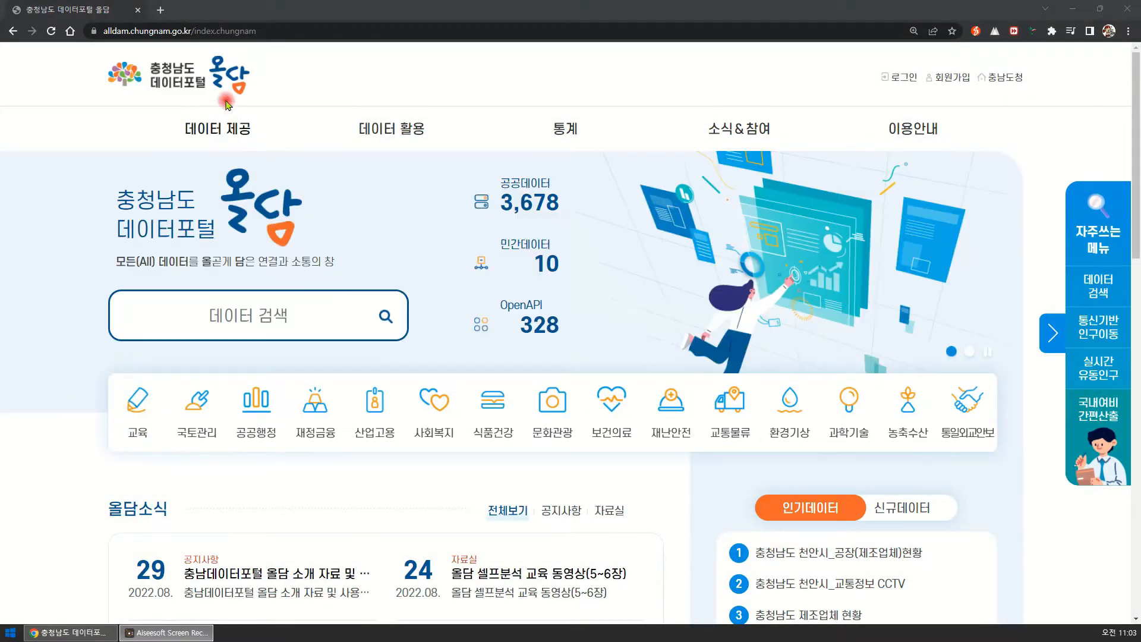
Try to open the 셀프분석 page under 데이터 활용 without logging in and dismiss the notice.
{"action": "mouse_move", "coordinate": [389, 131]}
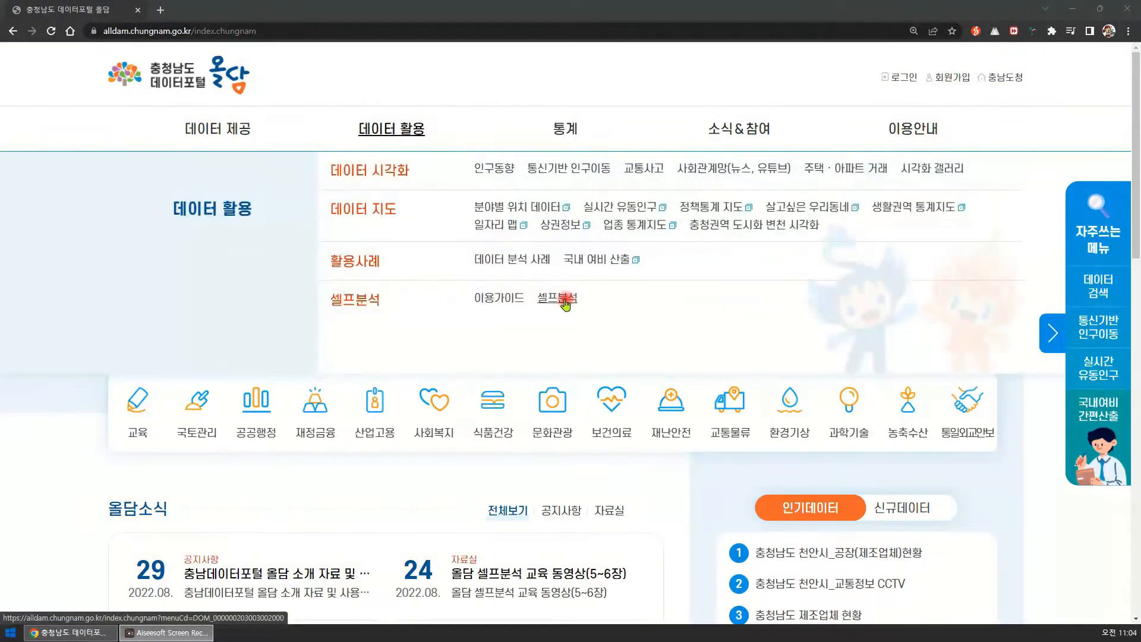
{"action": "left_click", "coordinate": [565, 300]}
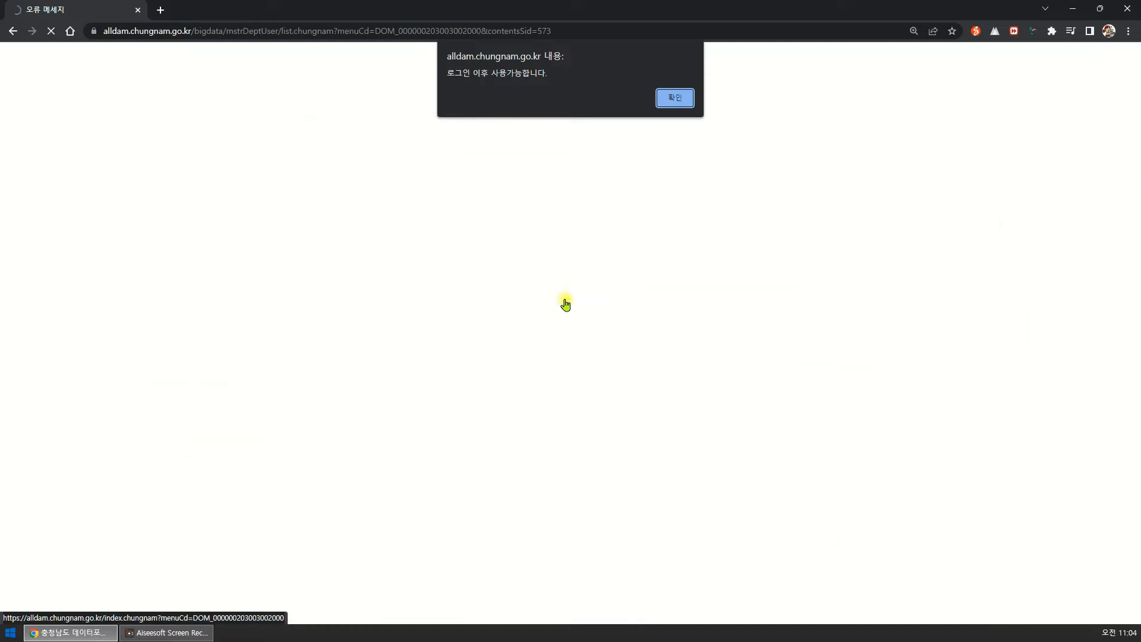
{"action": "left_click", "coordinate": [676, 97]}
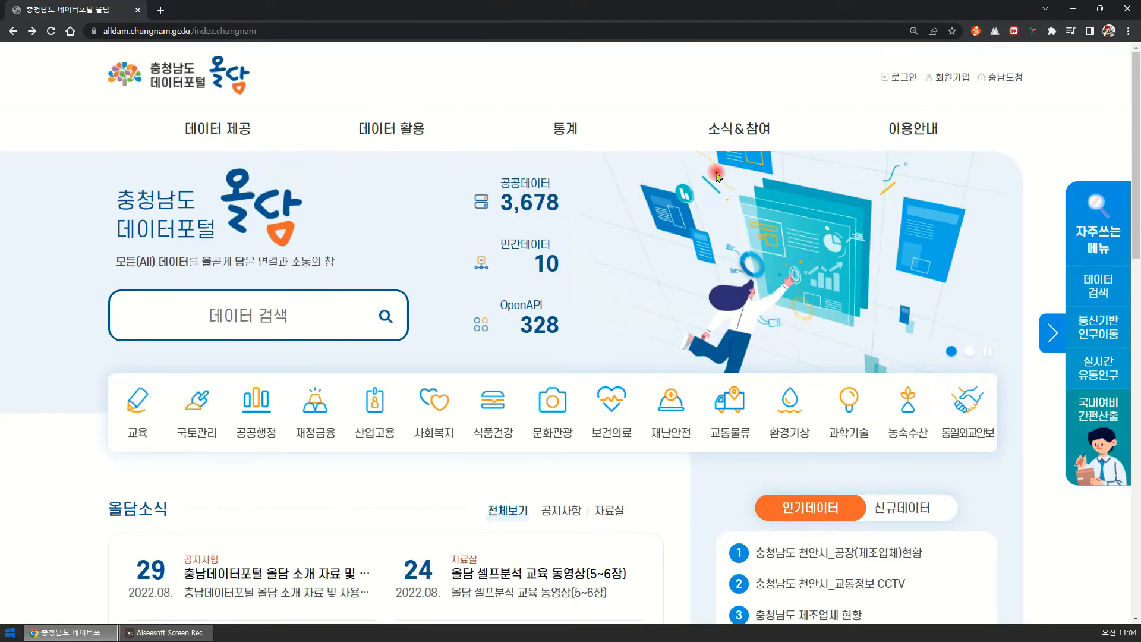
Open the 올담 셀프분석 교육 자료(인구, 소상공인) post in the 자료실 board, check its attached files and return to the portal home page.
{"action": "mouse_move", "coordinate": [725, 132]}
{"action": "left_click", "coordinate": [353, 211]}
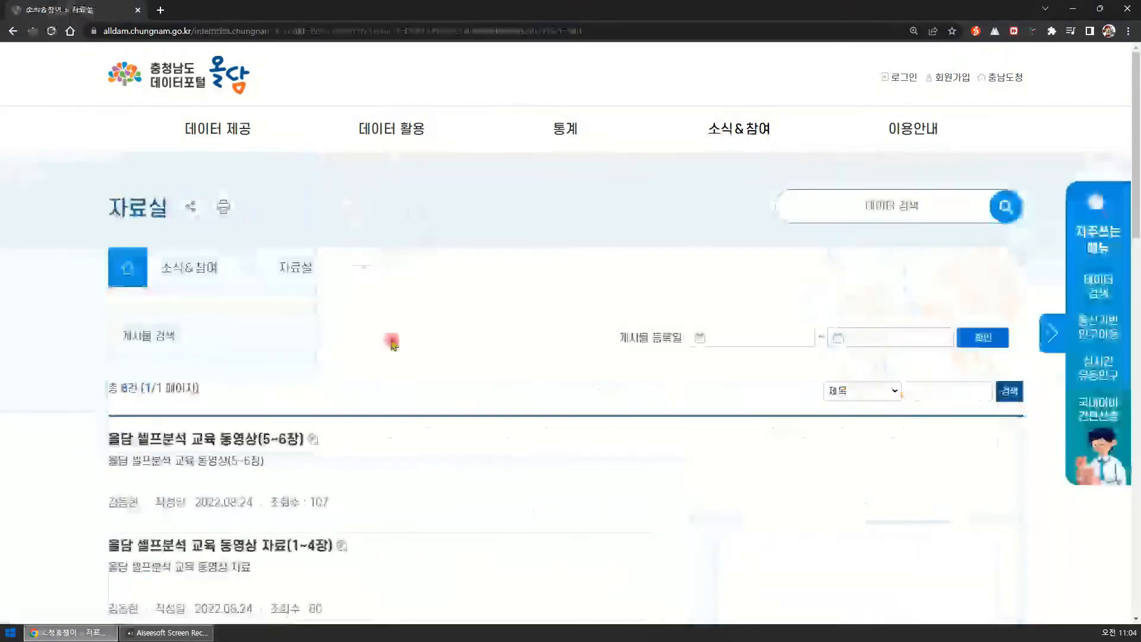
{"action": "scroll", "coordinate": [382, 374], "scroll_direction": "down", "scroll_amount": 3}
{"action": "left_click", "coordinate": [224, 474]}
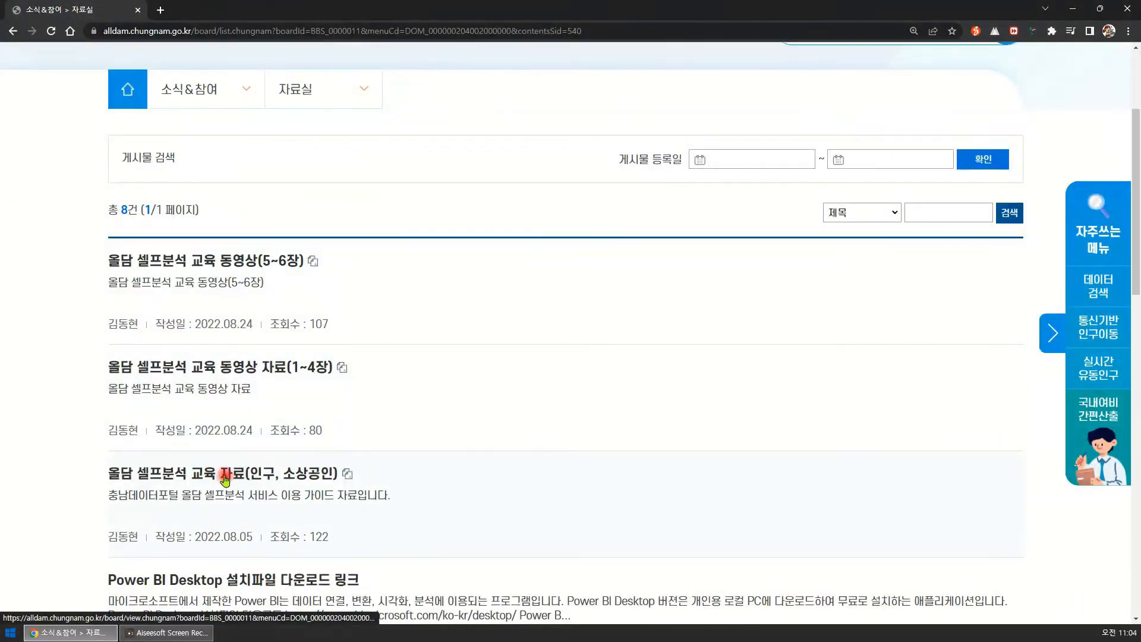
{"action": "scroll", "coordinate": [420, 479], "scroll_direction": "down", "scroll_amount": 1}
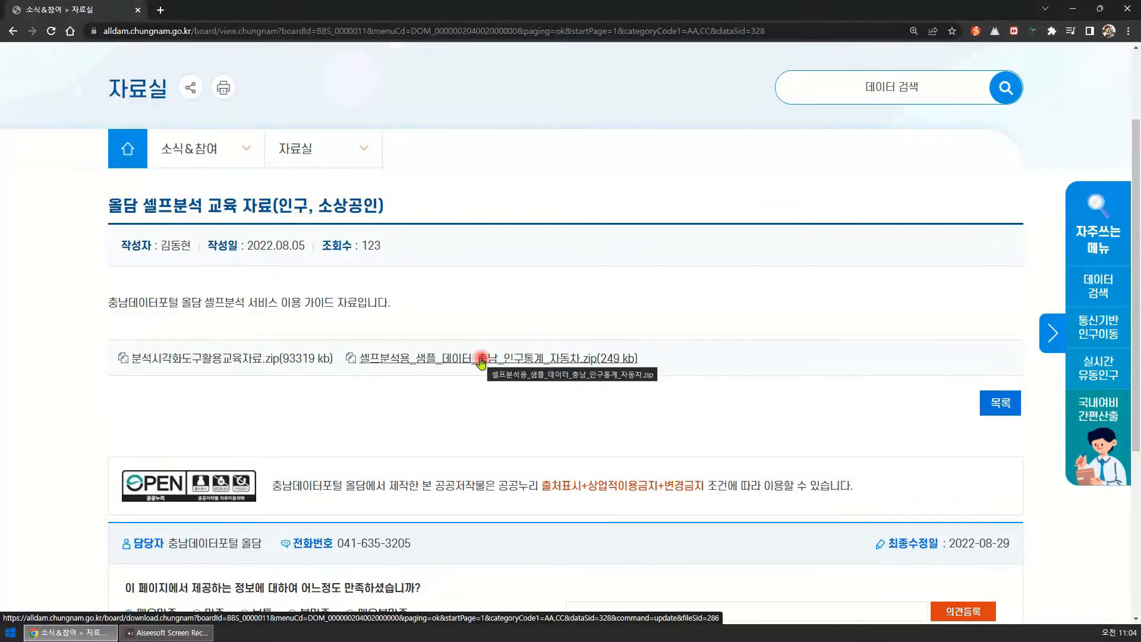
{"action": "scroll", "coordinate": [480, 363], "scroll_direction": "up", "scroll_amount": 2}
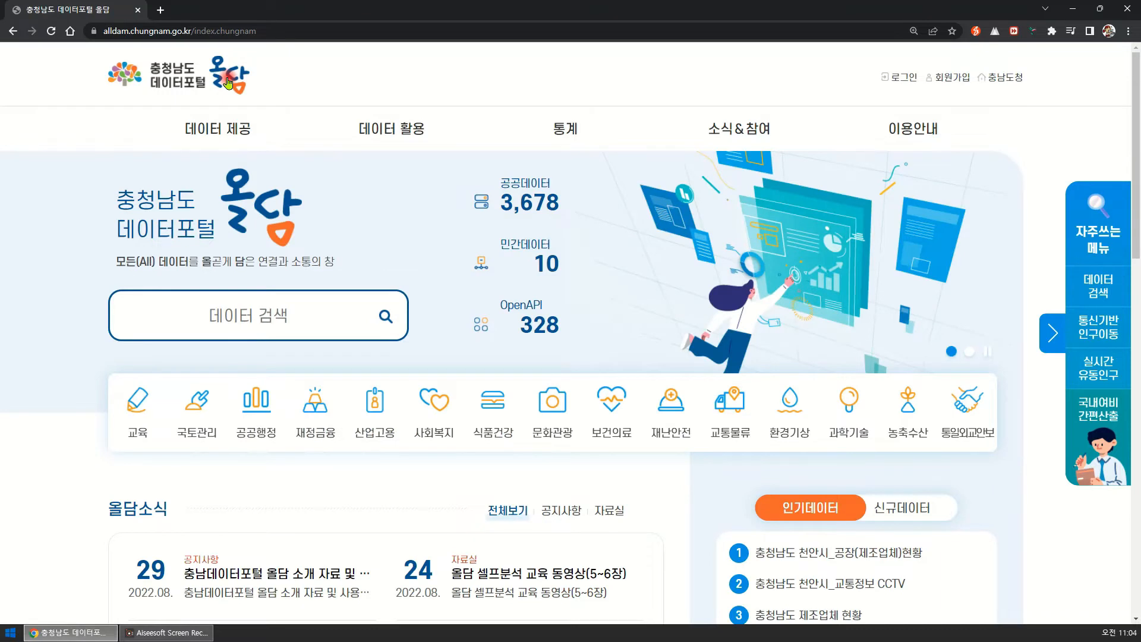
Log in with the 올담 member account and open the 셀프분석 page under 데이터 활용.
{"action": "left_click", "coordinate": [903, 79]}
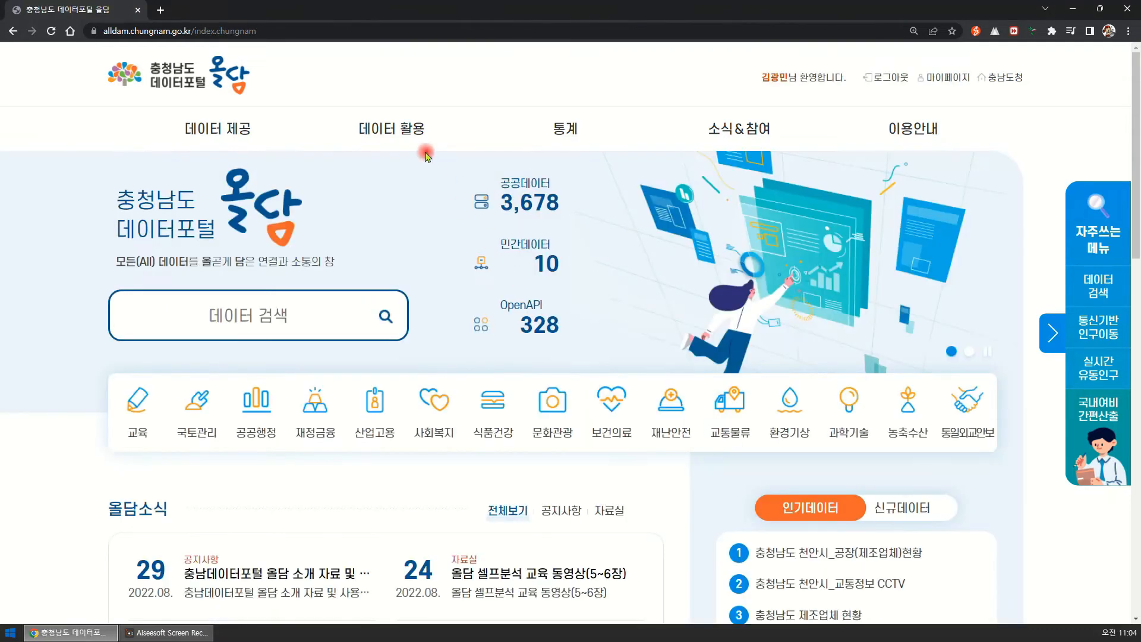
{"action": "mouse_move", "coordinate": [416, 132]}
{"action": "left_click", "coordinate": [557, 298]}
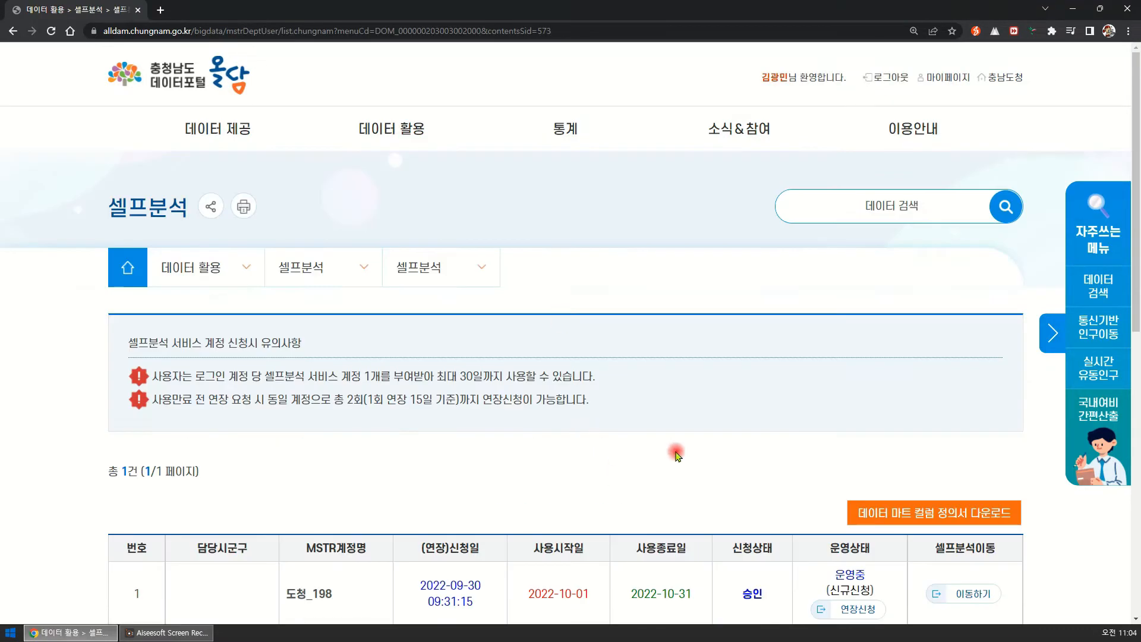
Go to the self-analysis service from the approved account's row and open the PUBLIC198 project.
{"action": "scroll", "coordinate": [683, 455], "scroll_direction": "down", "scroll_amount": 2}
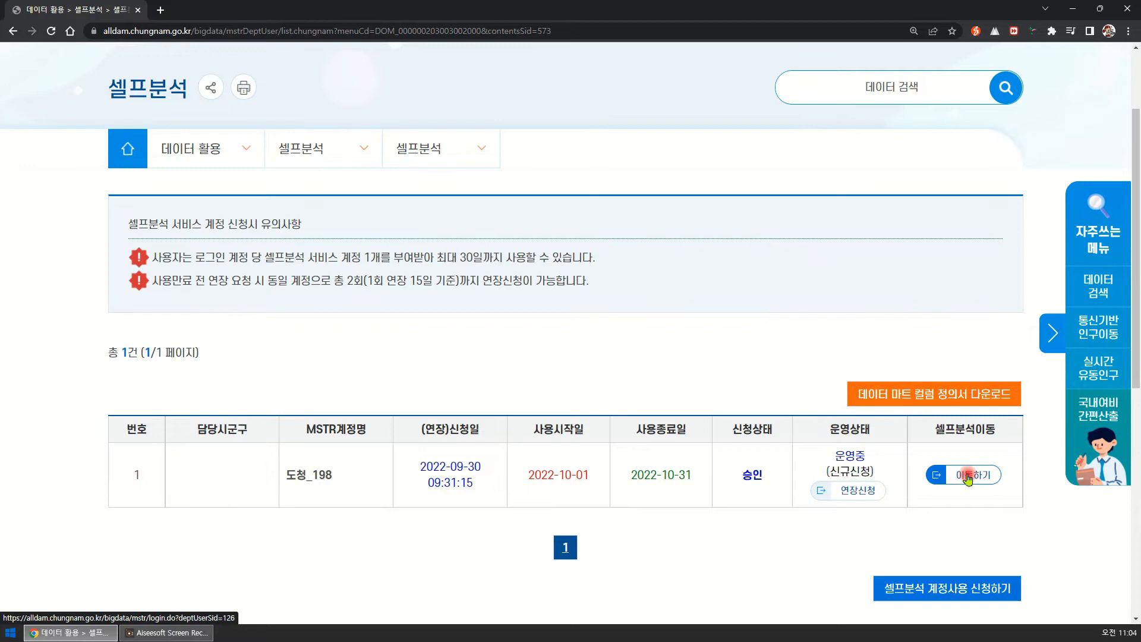
{"action": "left_click", "coordinate": [968, 478]}
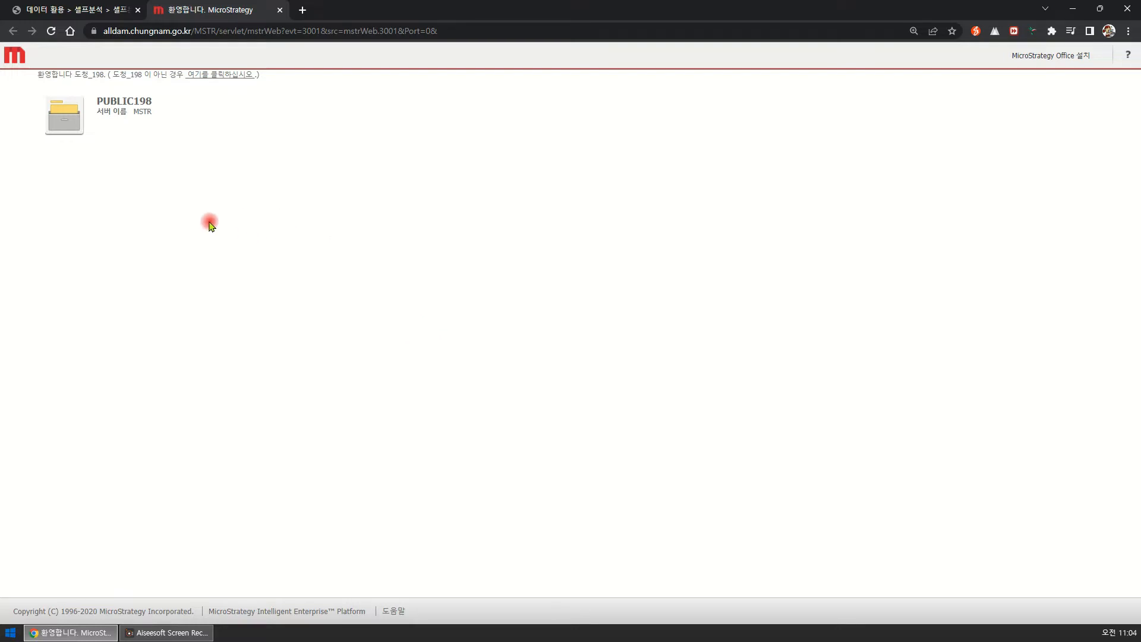
{"action": "left_click", "coordinate": [211, 125]}
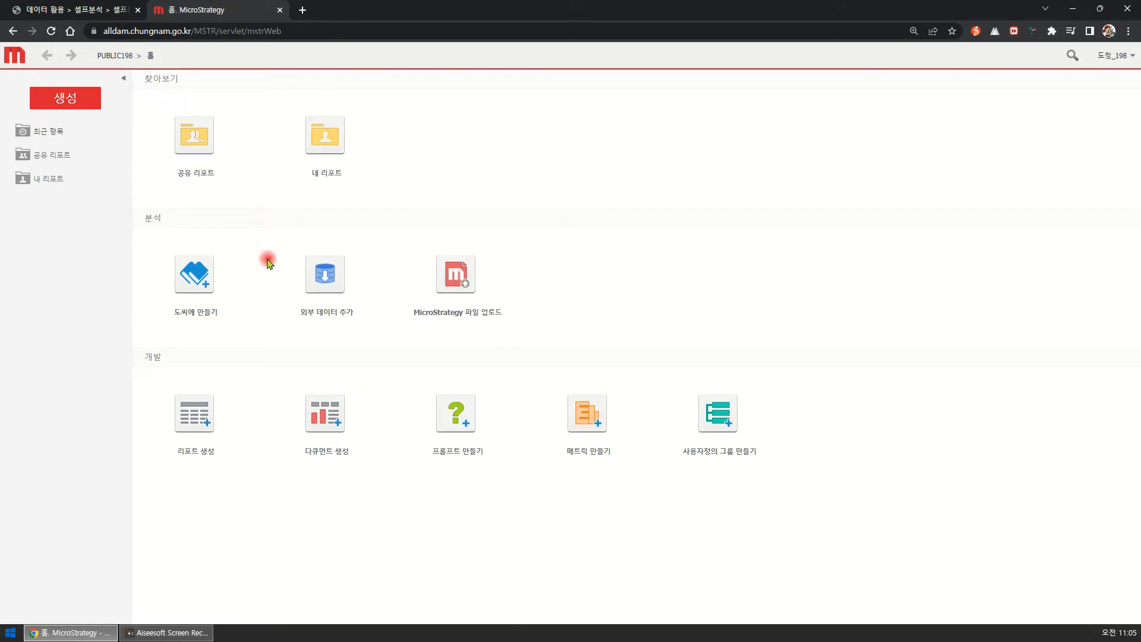
Look through the 공유 리포트 and 내 리포트 folders and a blank new dossier, ending on the project home page.
{"action": "mouse_move", "coordinate": [297, 302]}
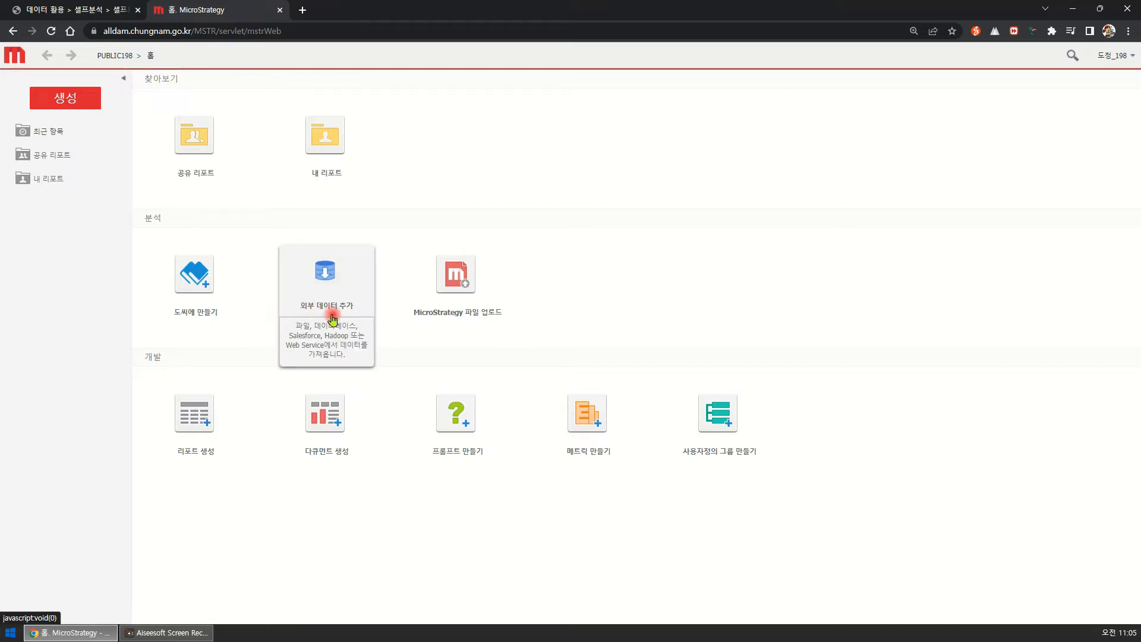
{"action": "mouse_move", "coordinate": [318, 156]}
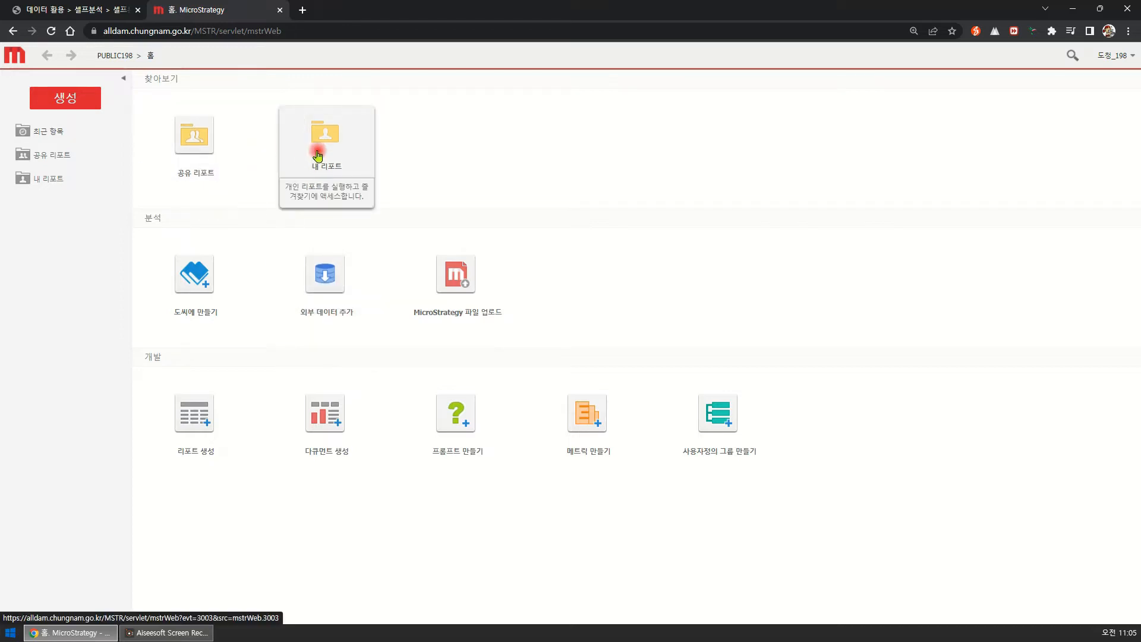
{"action": "mouse_move", "coordinate": [227, 148]}
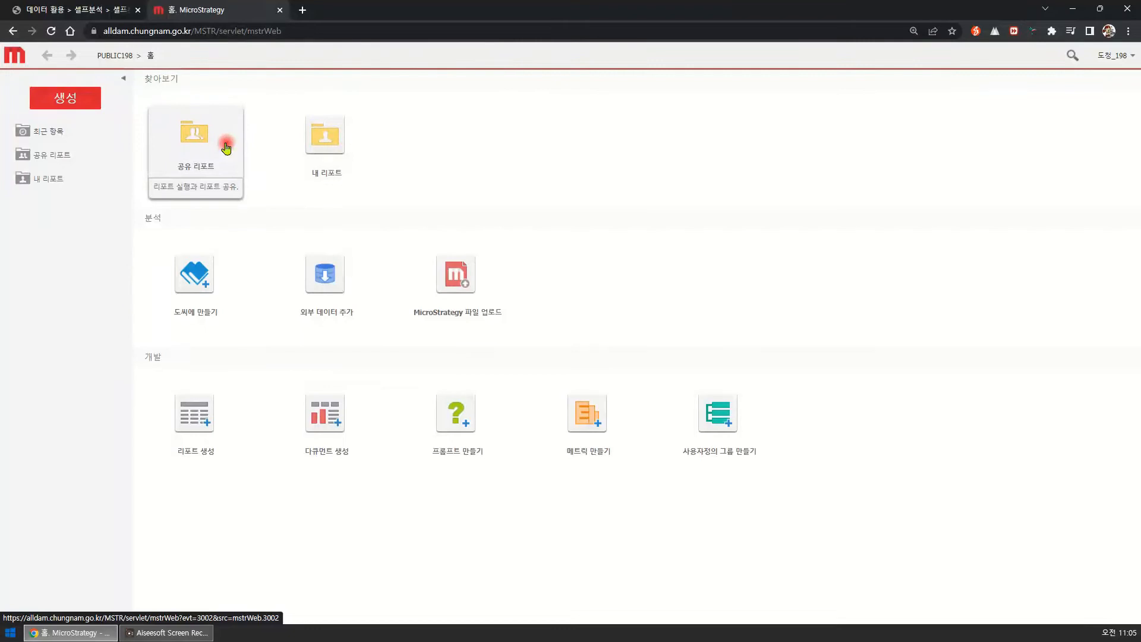
{"action": "left_click", "coordinate": [226, 148]}
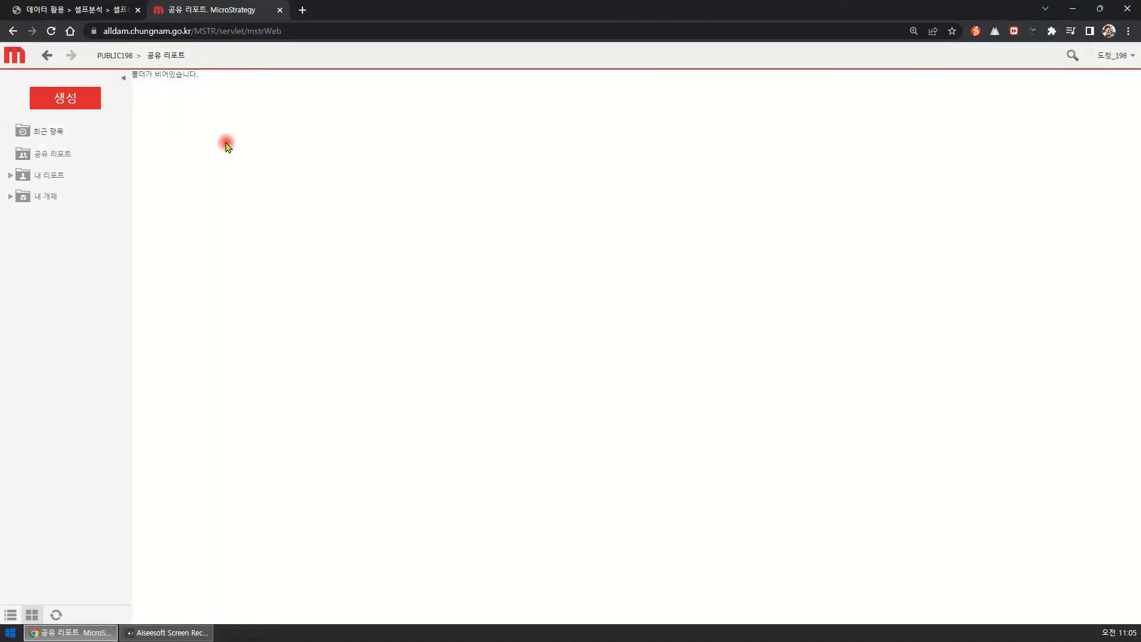
{"action": "left_click", "coordinate": [46, 56]}
{"action": "left_click", "coordinate": [317, 132]}
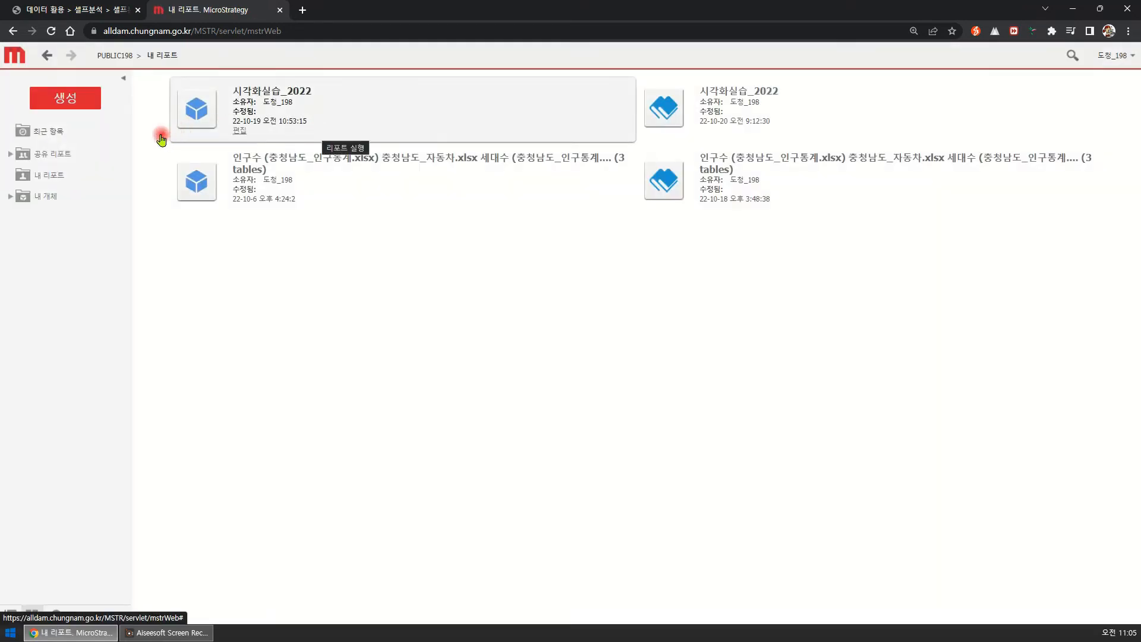
{"action": "left_click", "coordinate": [48, 56]}
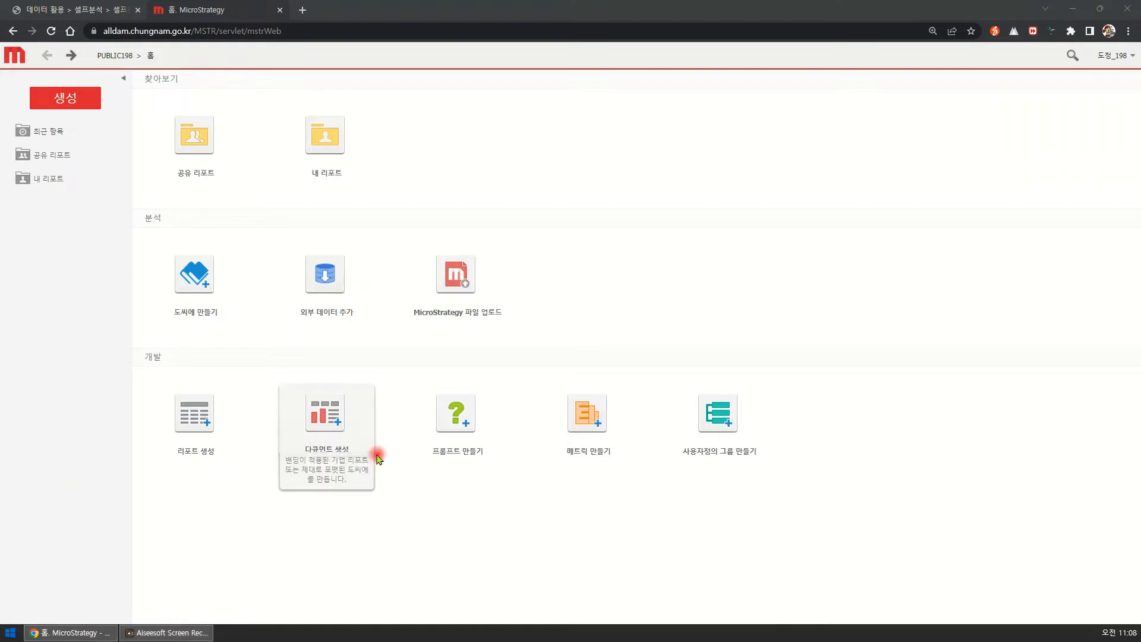
{"action": "left_click", "coordinate": [199, 283]}
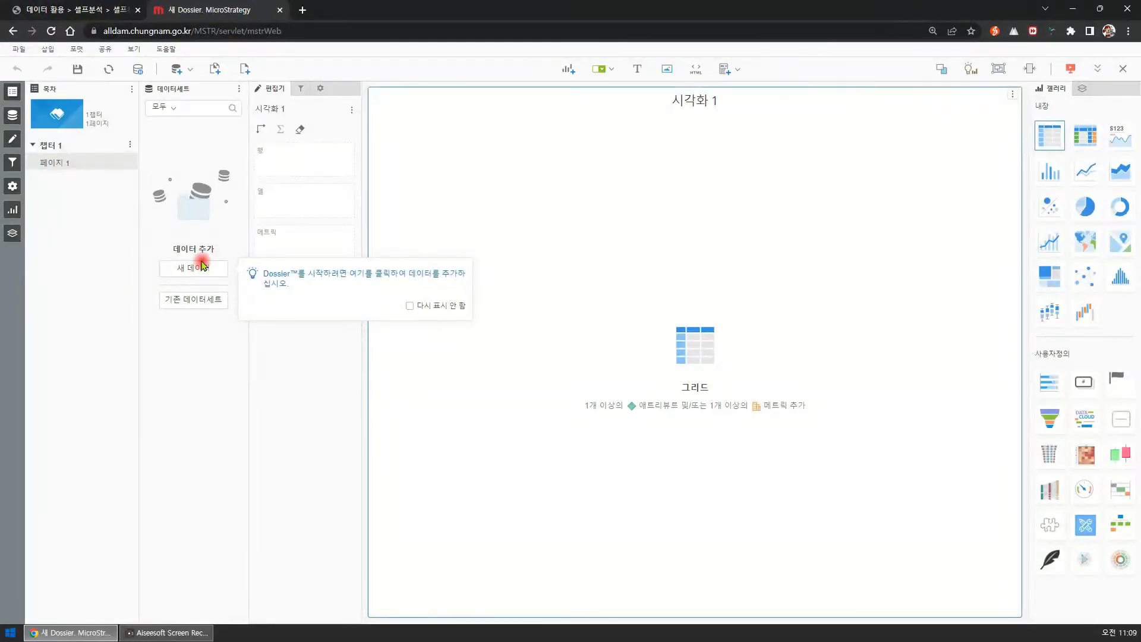
{"action": "left_click", "coordinate": [13, 30]}
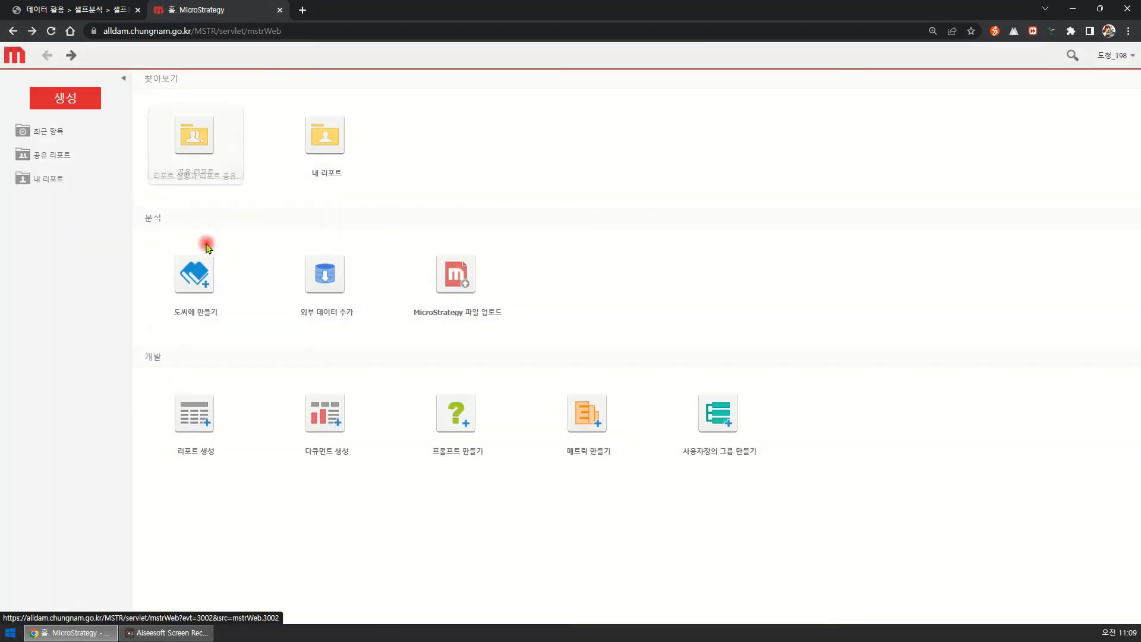
Start adding external data, review the available connectors and choose 디스크의 파일 as the data source.
{"action": "left_click", "coordinate": [326, 286]}
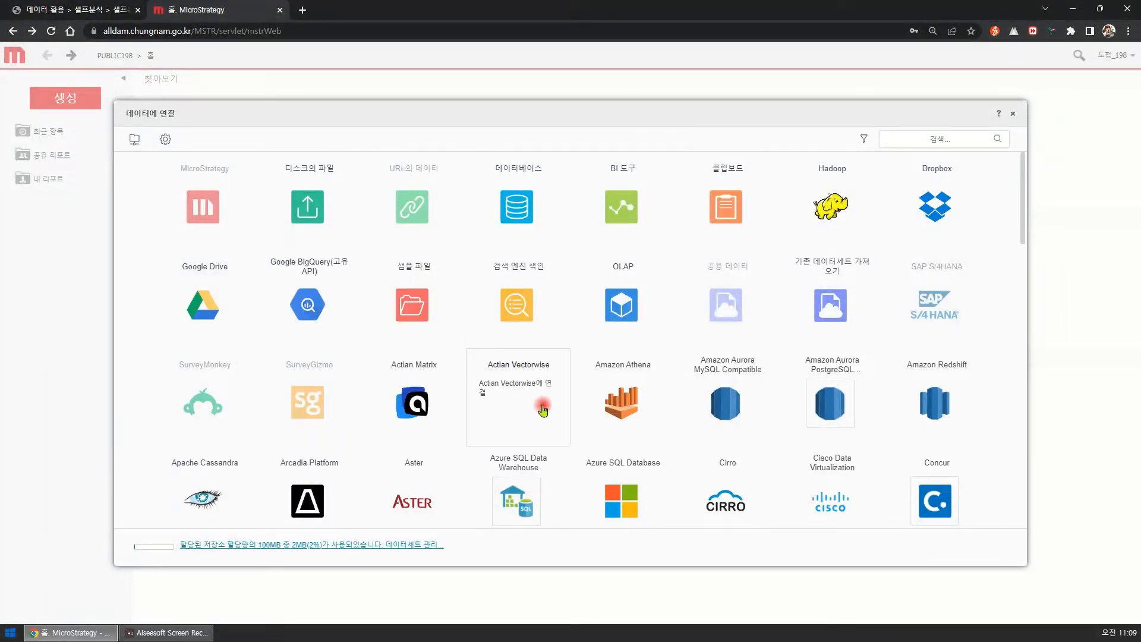
{"action": "scroll", "coordinate": [576, 419], "scroll_direction": "down", "scroll_amount": 12}
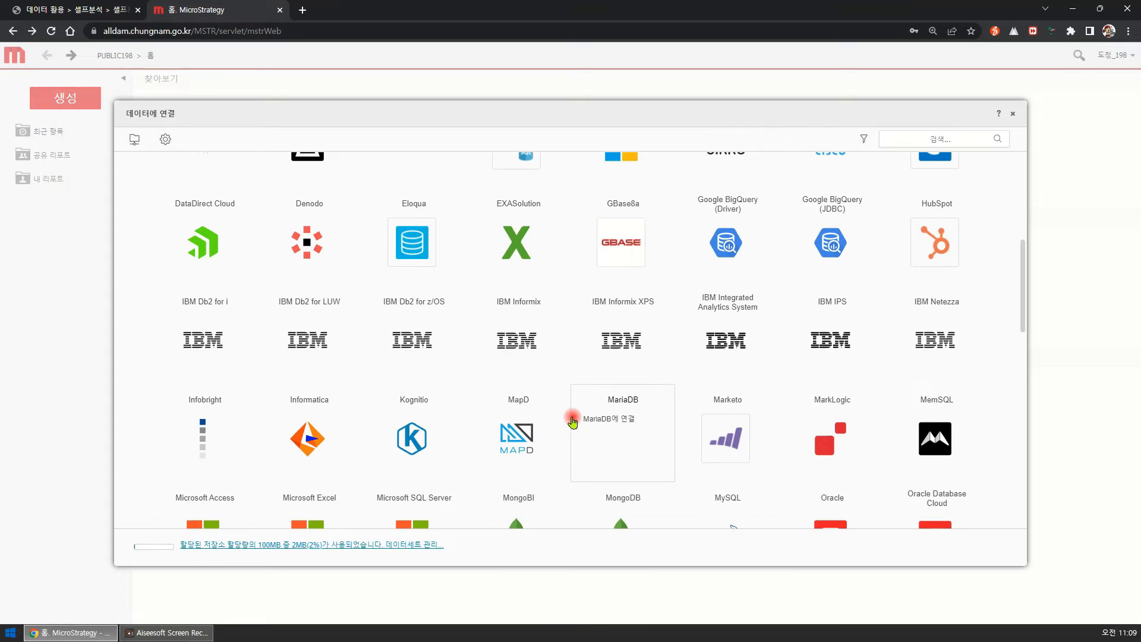
{"action": "scroll", "coordinate": [572, 422], "scroll_direction": "down", "scroll_amount": 5}
{"action": "scroll", "coordinate": [573, 421], "scroll_direction": "up", "scroll_amount": 11}
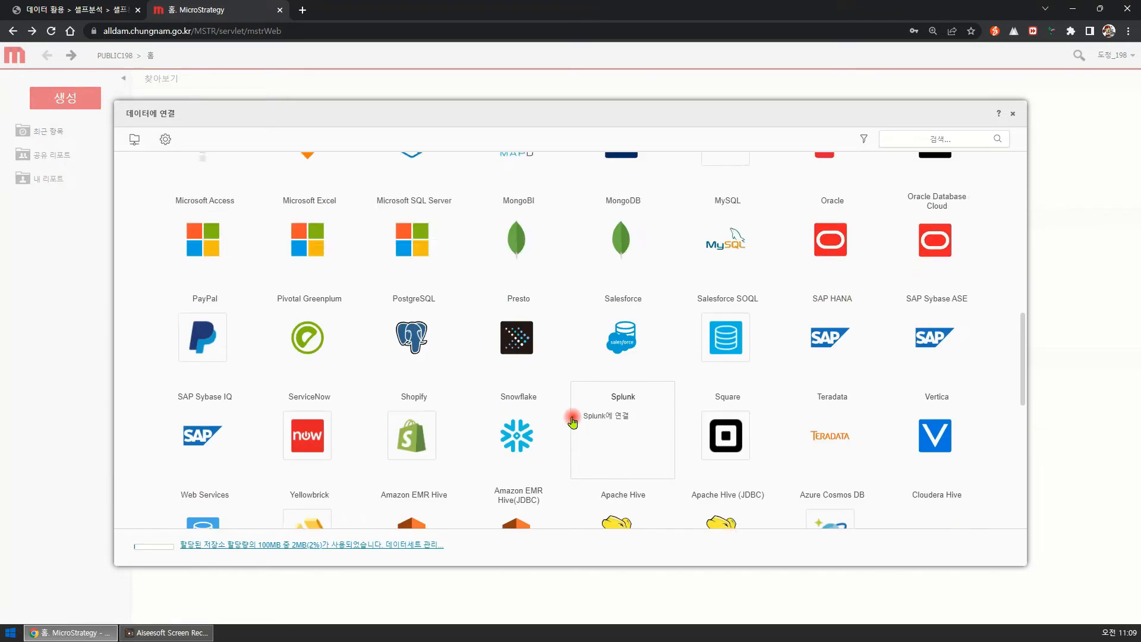
{"action": "scroll", "coordinate": [570, 421], "scroll_direction": "up", "scroll_amount": 4}
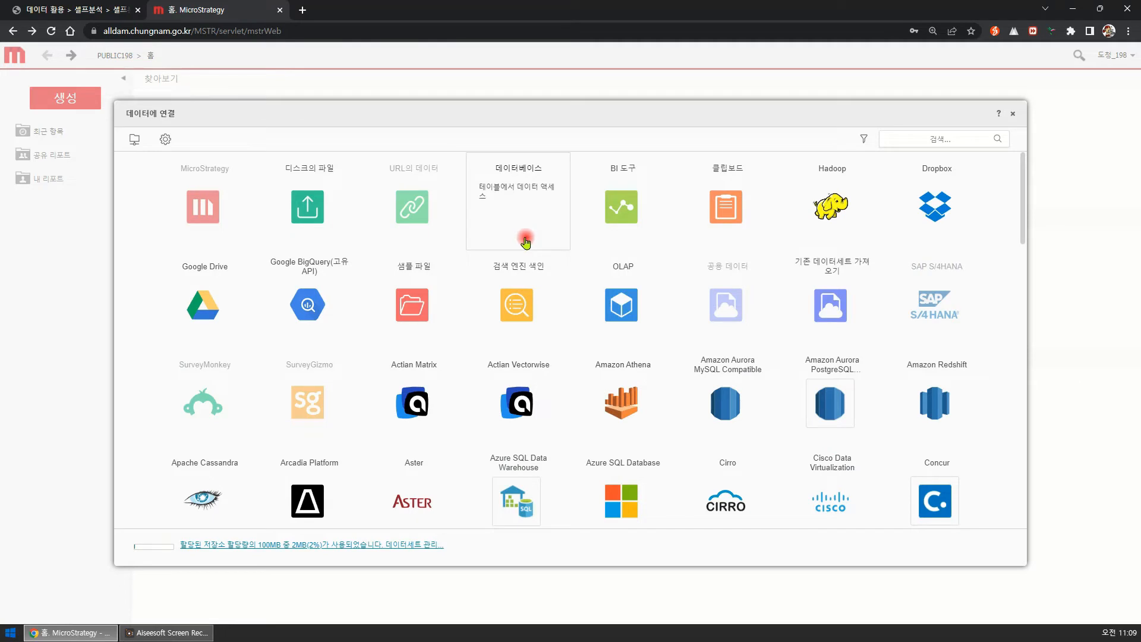
{"action": "left_click", "coordinate": [315, 199]}
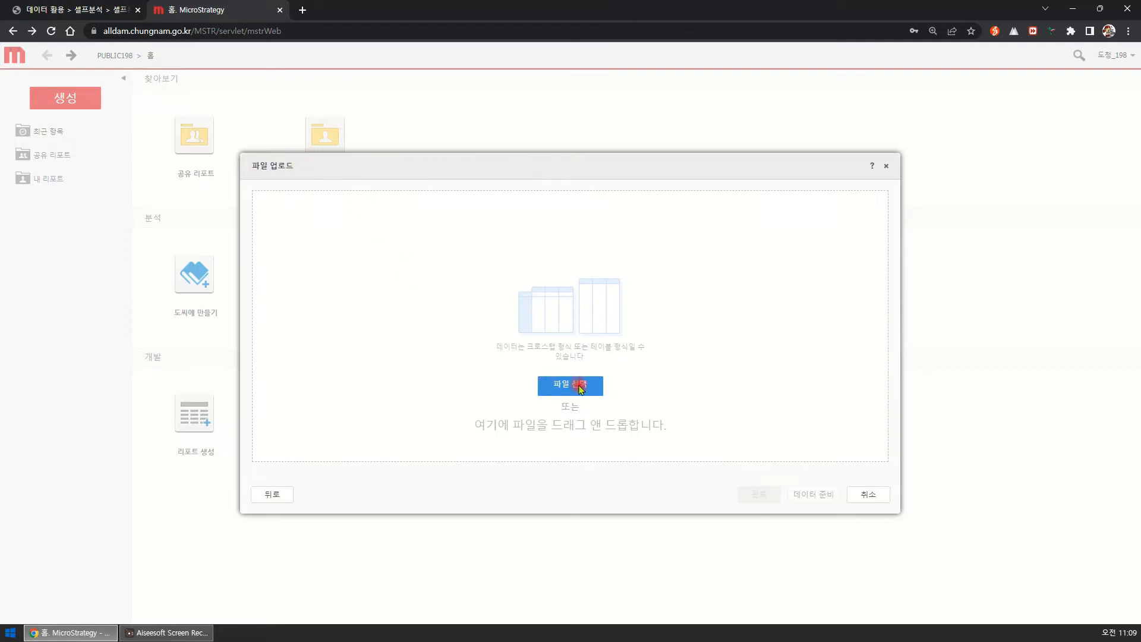
Add 충청남도_인구통계.xlsx and 충청남도_자동차.xlsx from the temp folder and prepare their data, including the 인구수 and 세대수 worksheets.
{"action": "left_click", "coordinate": [577, 385]}
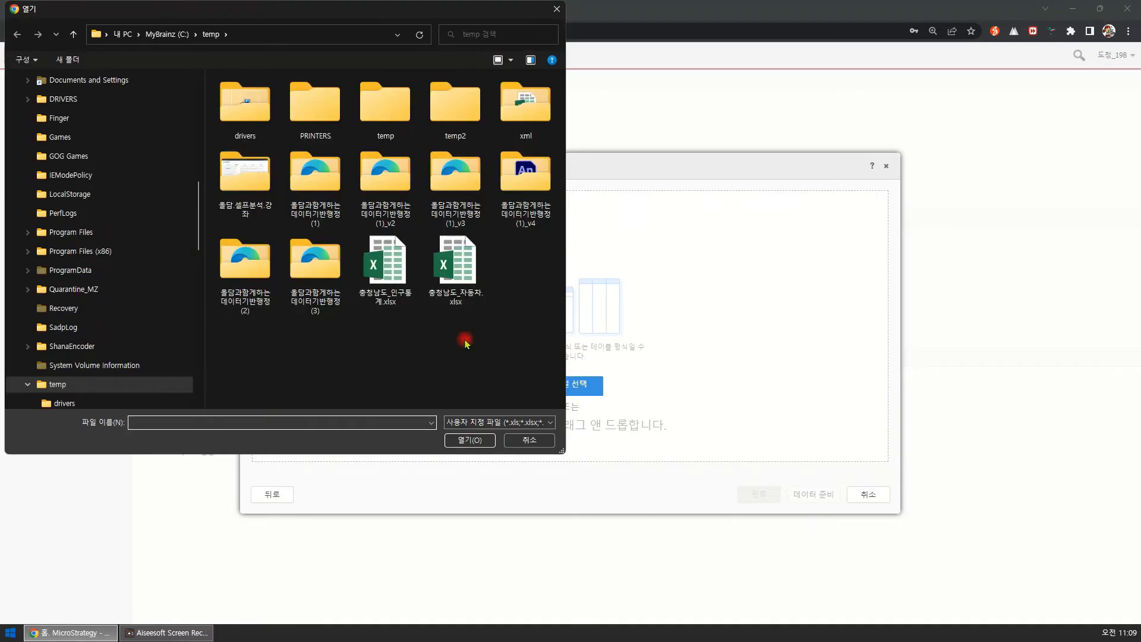
{"action": "left_click_drag", "start_coordinate": [489, 315], "coordinate": [388, 258]}
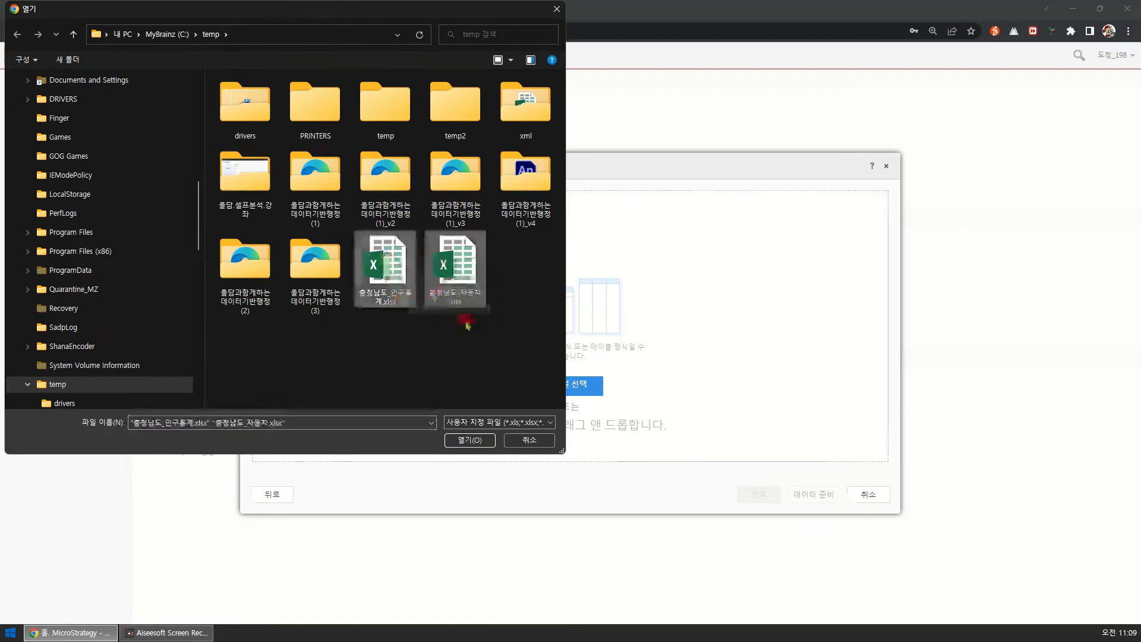
{"action": "left_click", "coordinate": [476, 442]}
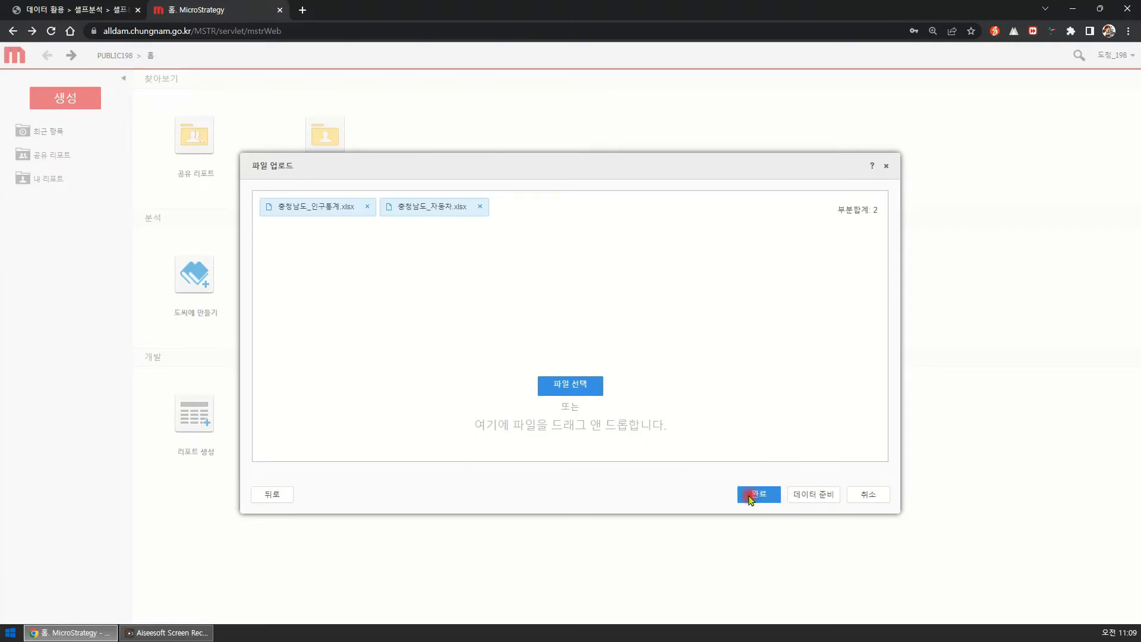
{"action": "left_click", "coordinate": [815, 498]}
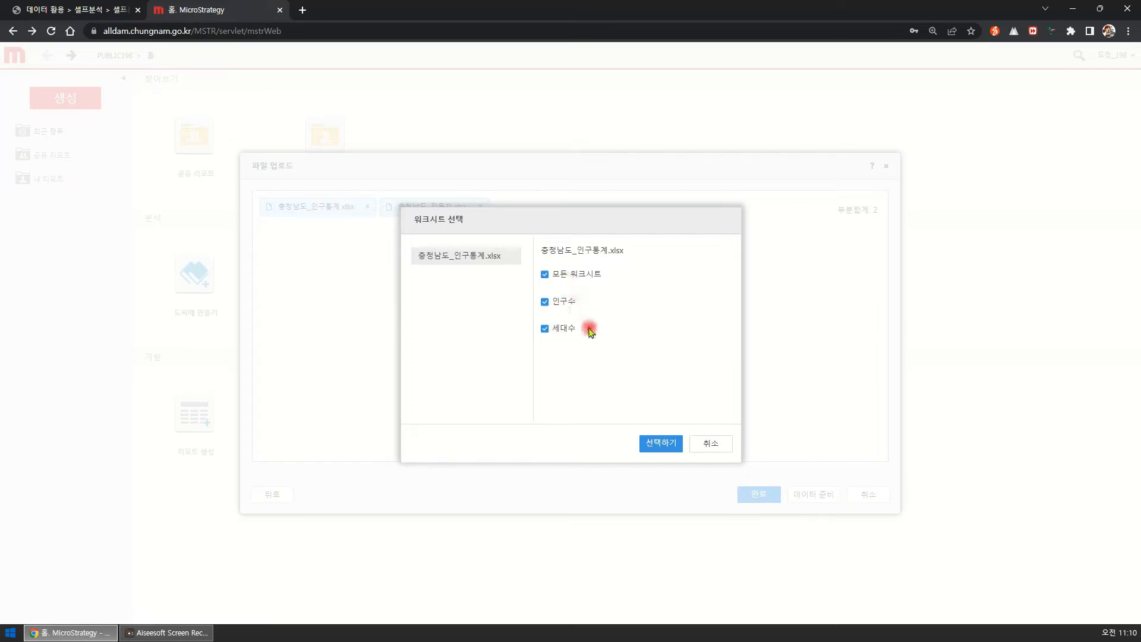
{"action": "left_click", "coordinate": [663, 444]}
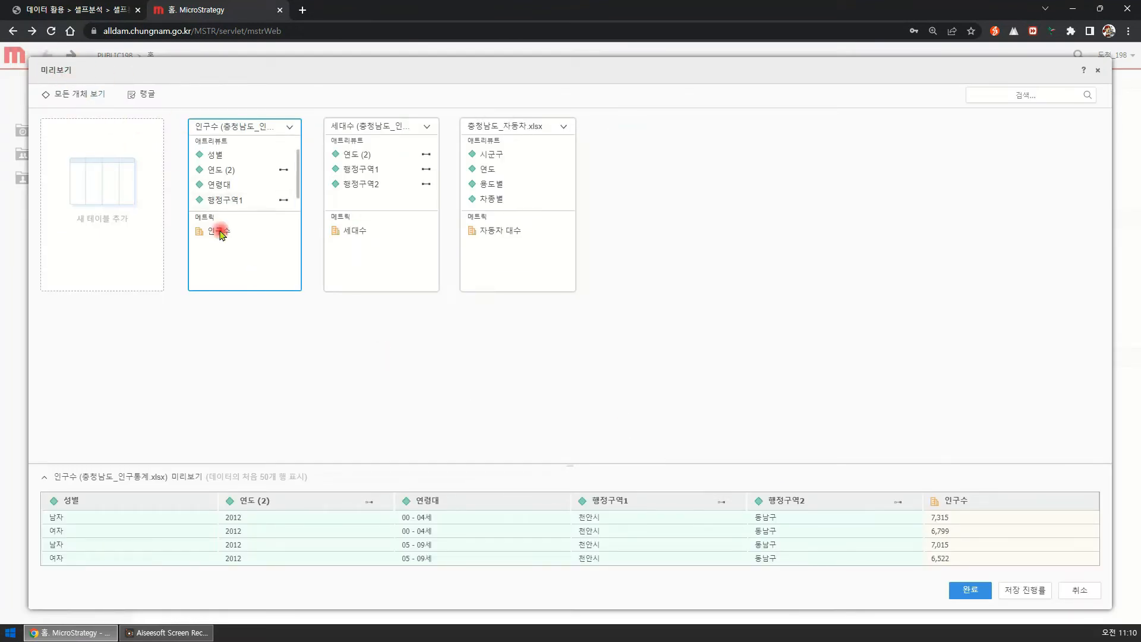
Compare the columns and sample rows of the 인구수, 세대수 and 충청남도_자동차.xlsx tables in the data preview.
{"action": "left_click", "coordinate": [364, 258]}
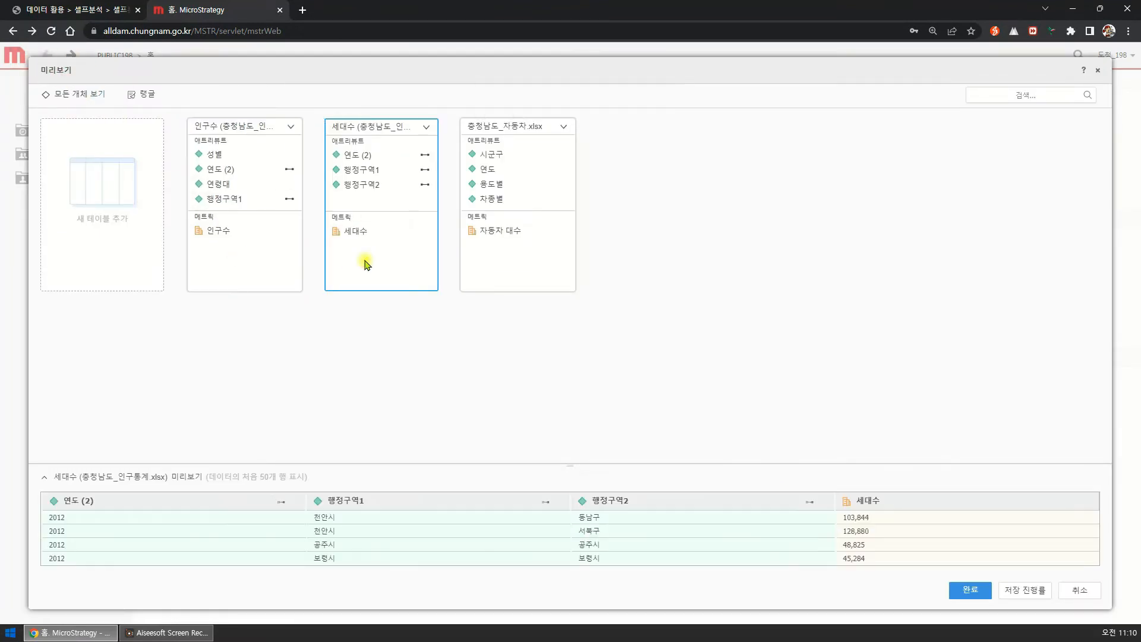
{"action": "left_click", "coordinate": [467, 269]}
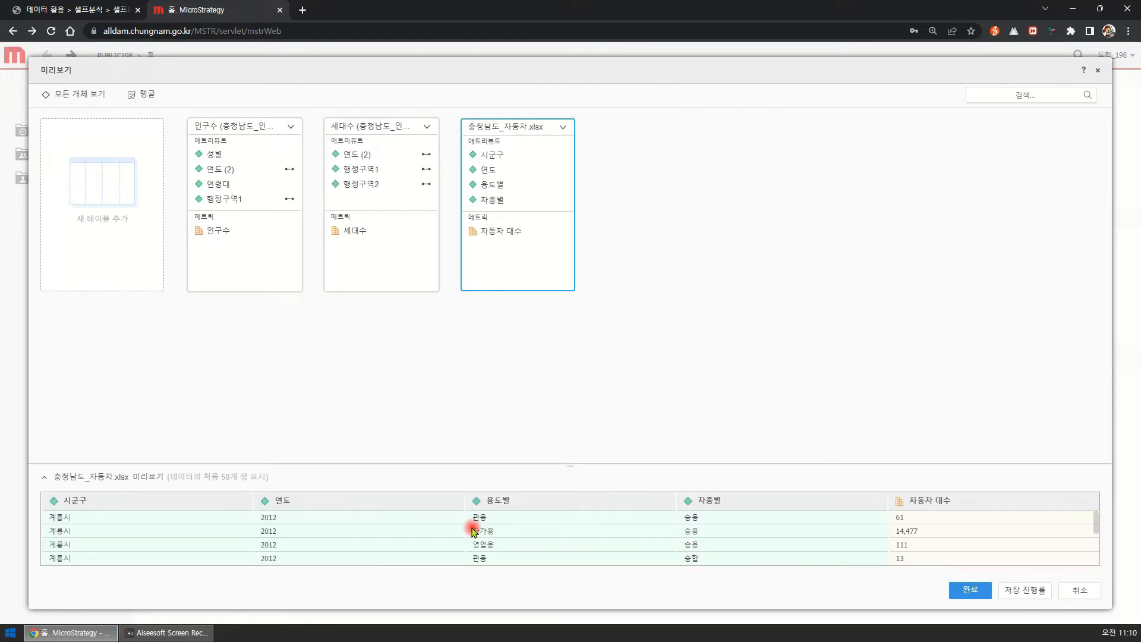
{"action": "left_click", "coordinate": [375, 274]}
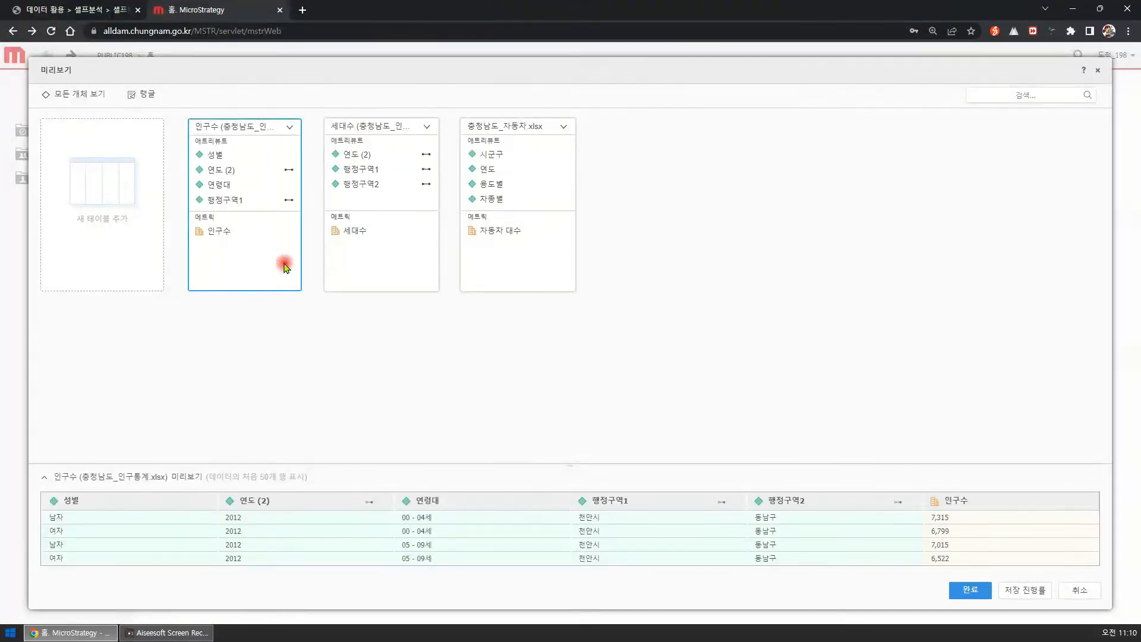
{"action": "left_click", "coordinate": [362, 261]}
{"action": "left_click", "coordinate": [508, 275]}
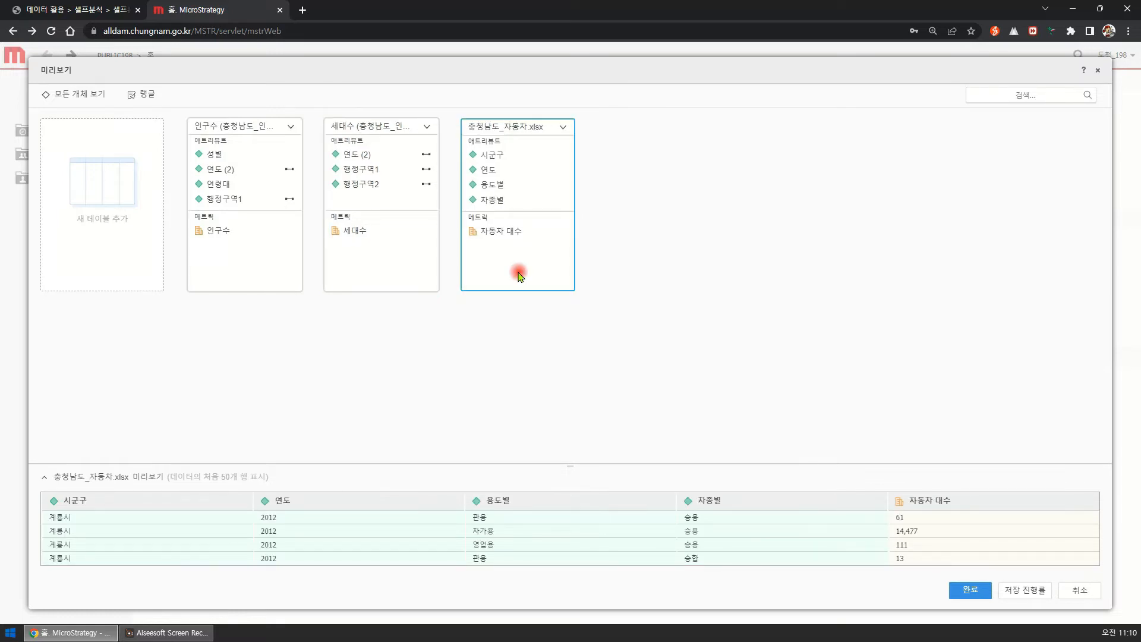
{"action": "left_click", "coordinate": [288, 257]}
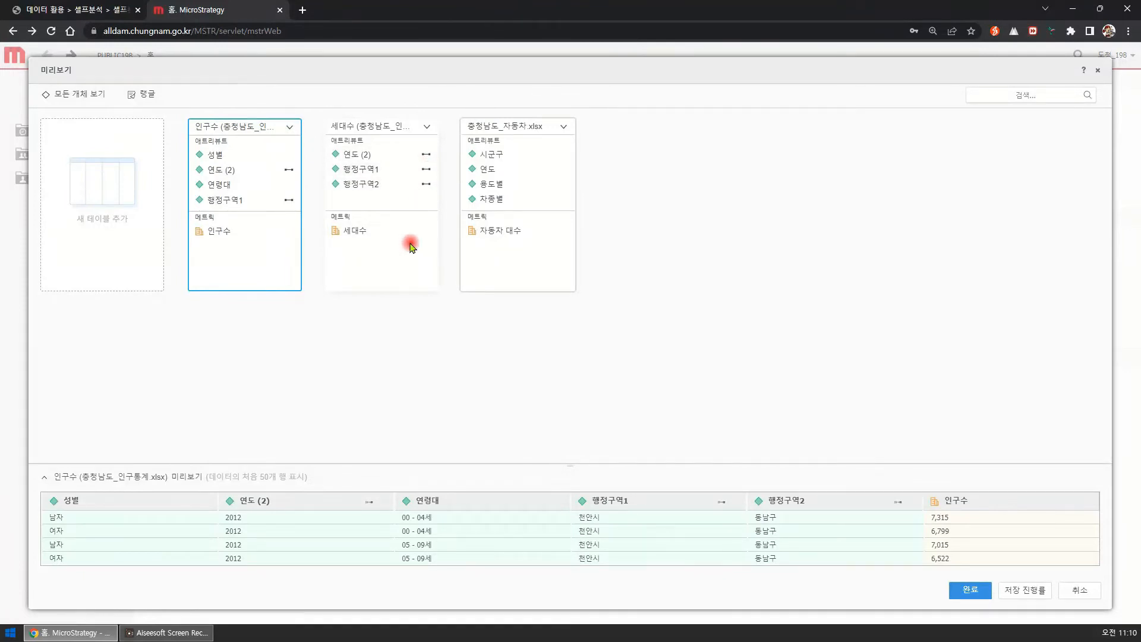
Check which attributes the 인구수 and 세대수 tables share, including 연도 (2), and compare them with the vehicle table's attributes.
{"action": "left_click", "coordinate": [409, 262]}
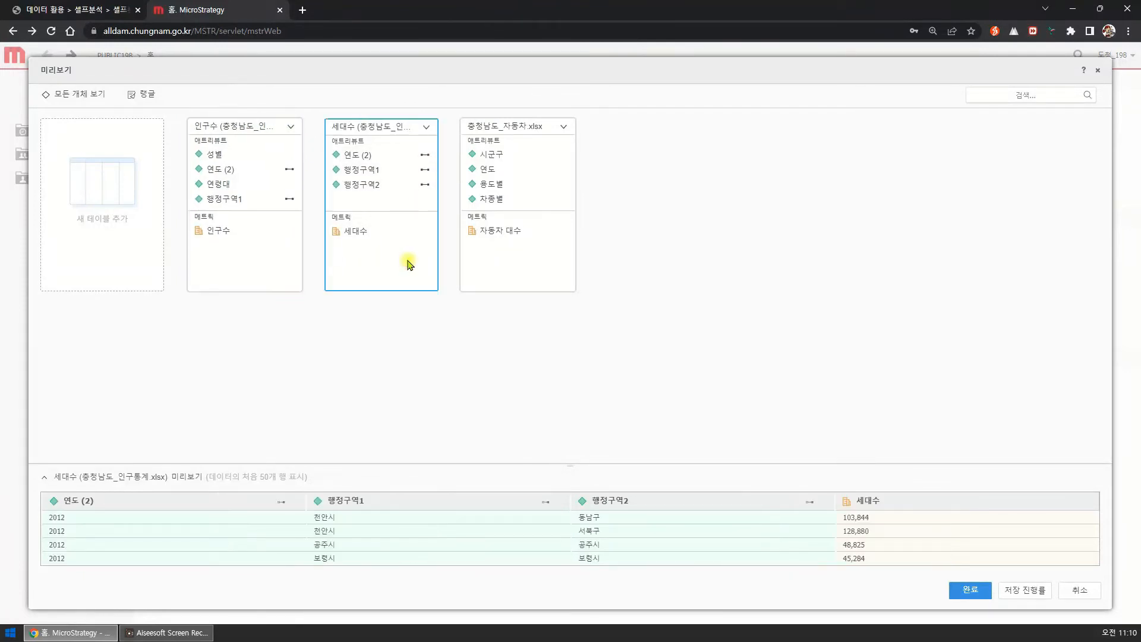
{"action": "left_click", "coordinate": [499, 267]}
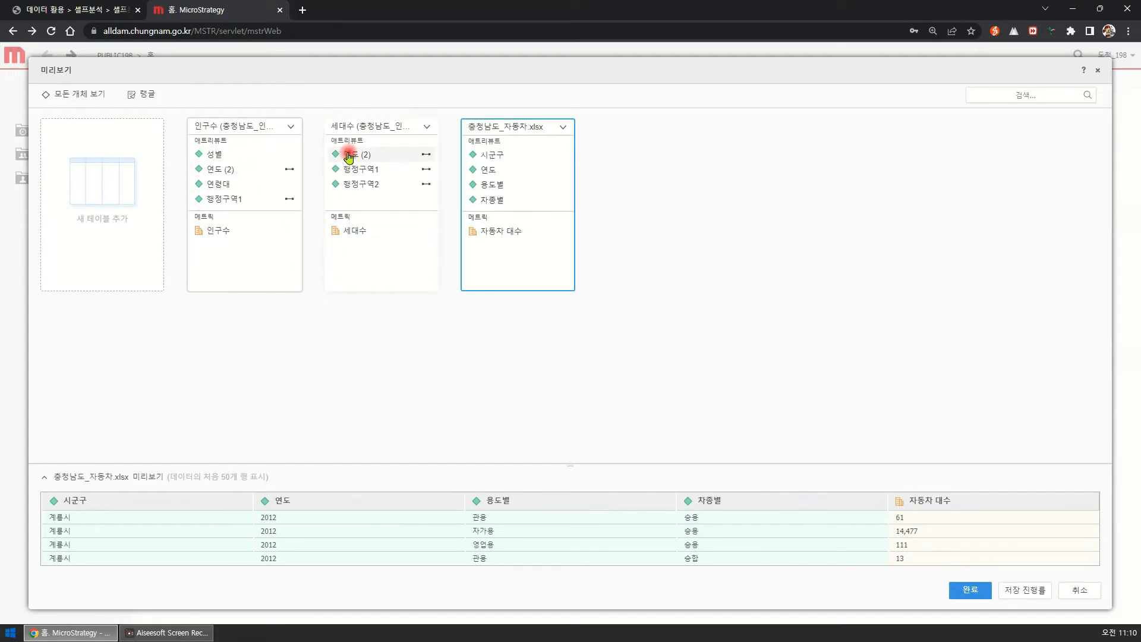
{"action": "left_click", "coordinate": [221, 173]}
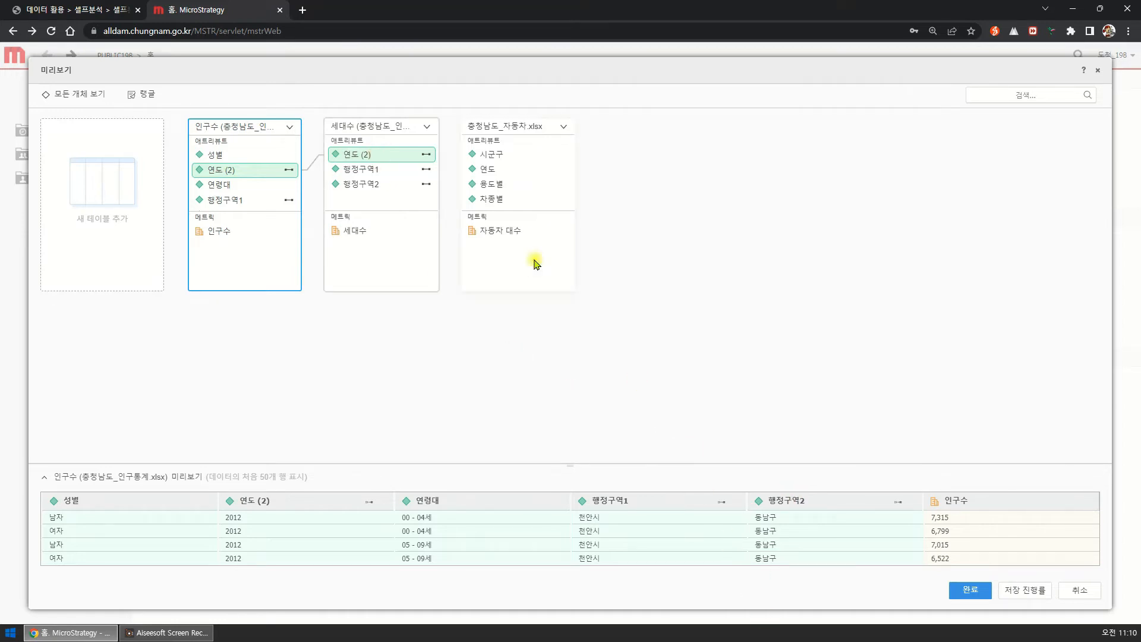
{"action": "left_click", "coordinate": [491, 177]}
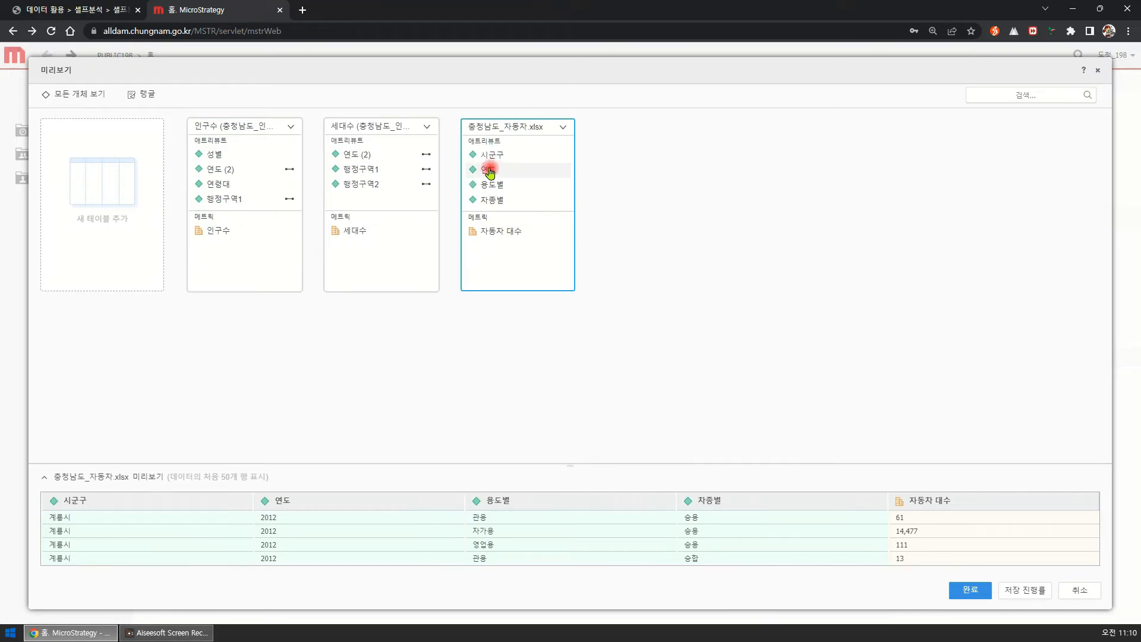
Try to map 연도 (2) of the 세대수 table to 연도 of the 충청남도_자동차.xlsx table.
{"action": "left_click", "coordinate": [390, 156]}
{"action": "left_click_drag", "start_coordinate": [391, 157], "coordinate": [494, 176]}
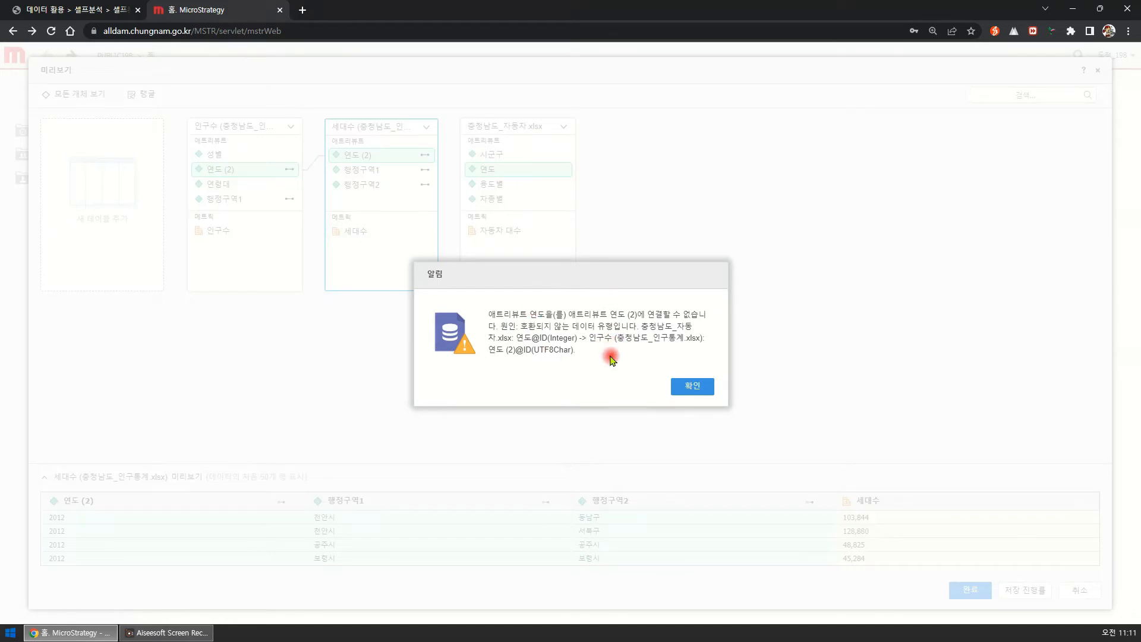
{"action": "left_click", "coordinate": [694, 387]}
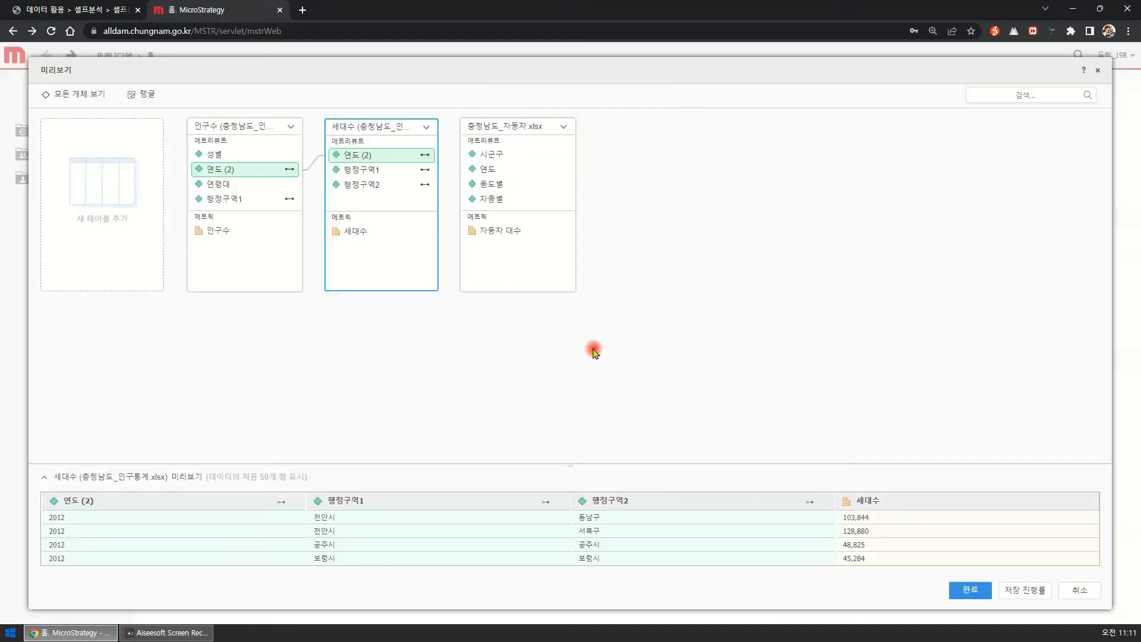
Change the data type of the 연도 attribute in the 충청남도_자동차.xlsx table to 텍스트.
{"action": "left_click", "coordinate": [512, 172]}
{"action": "right_click", "coordinate": [513, 174]}
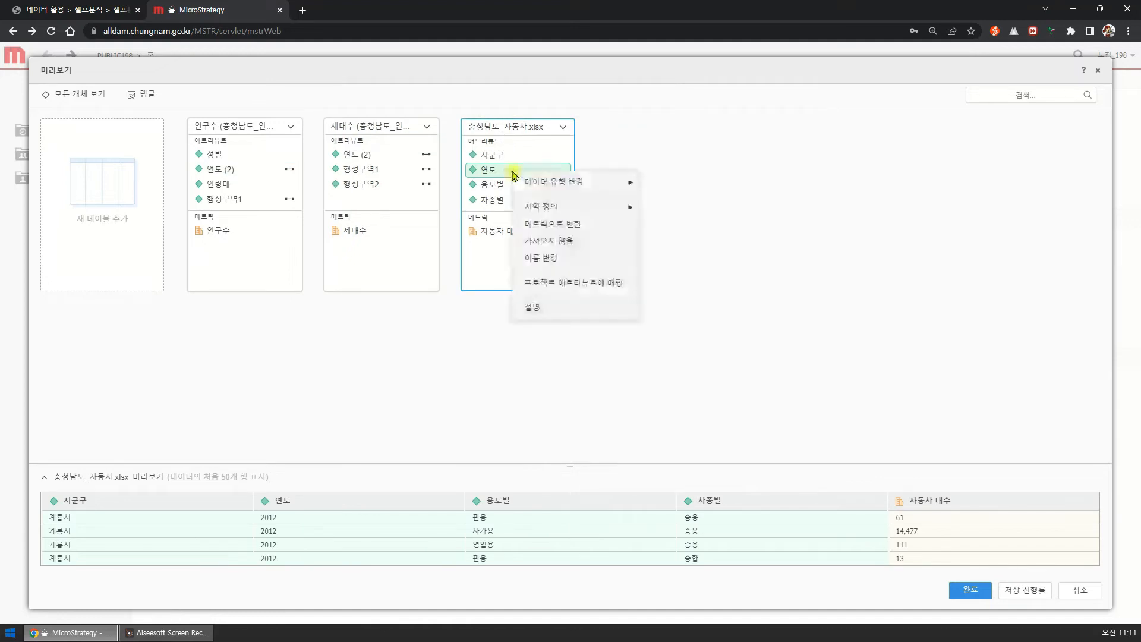
{"action": "mouse_move", "coordinate": [599, 185]}
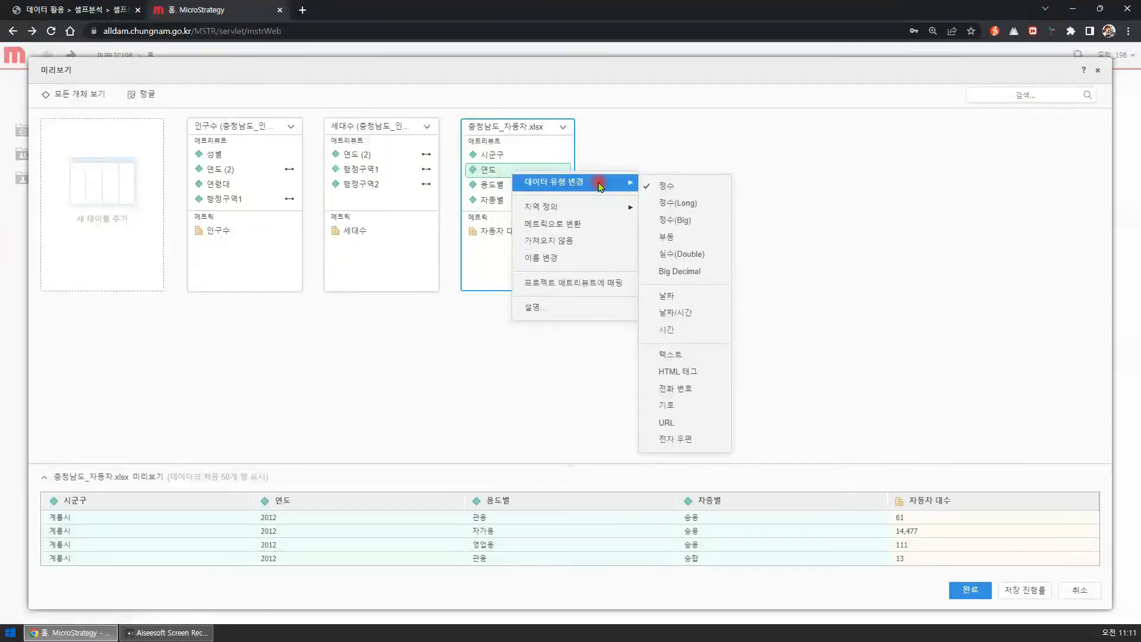
{"action": "left_click", "coordinate": [678, 360]}
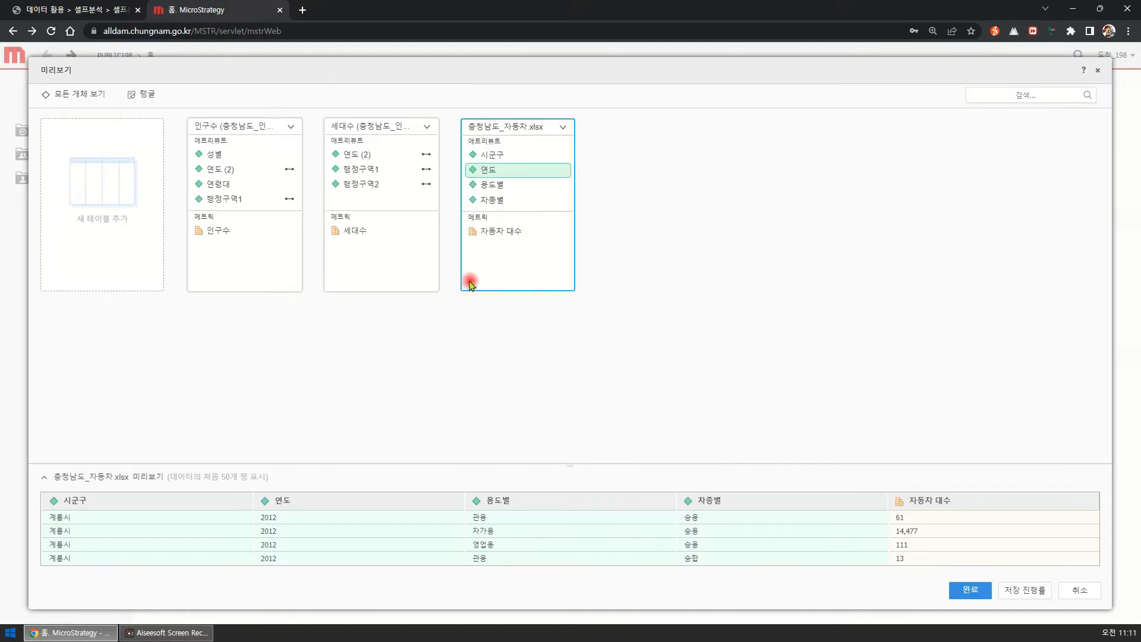
Map 연도 (2) of the 세대수 table to the 연도 attribute of the 충청남도_자동차.xlsx table.
{"action": "left_click", "coordinate": [395, 156]}
{"action": "left_click_drag", "start_coordinate": [408, 158], "coordinate": [484, 178]}
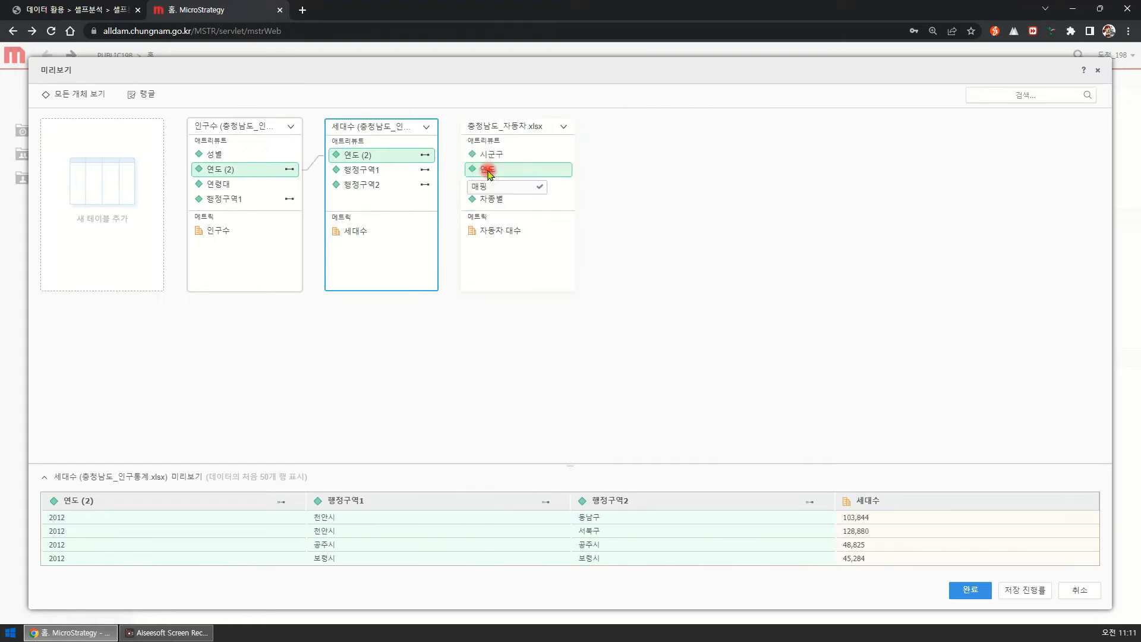
{"action": "left_click", "coordinate": [493, 188]}
{"action": "left_click", "coordinate": [458, 184]}
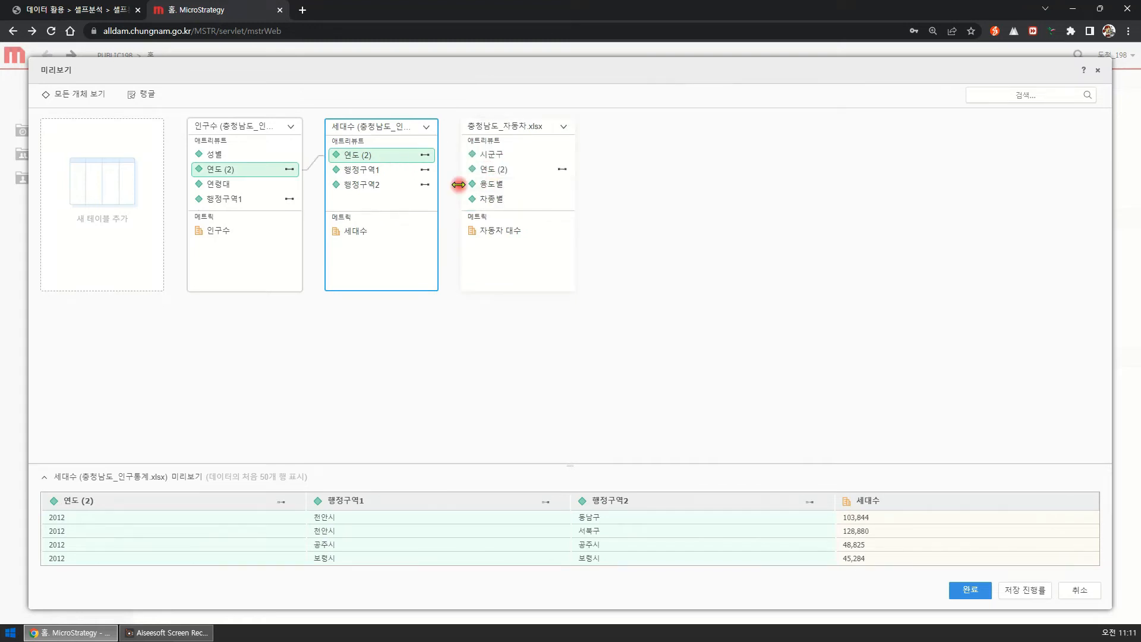
{"action": "left_click", "coordinate": [390, 155]}
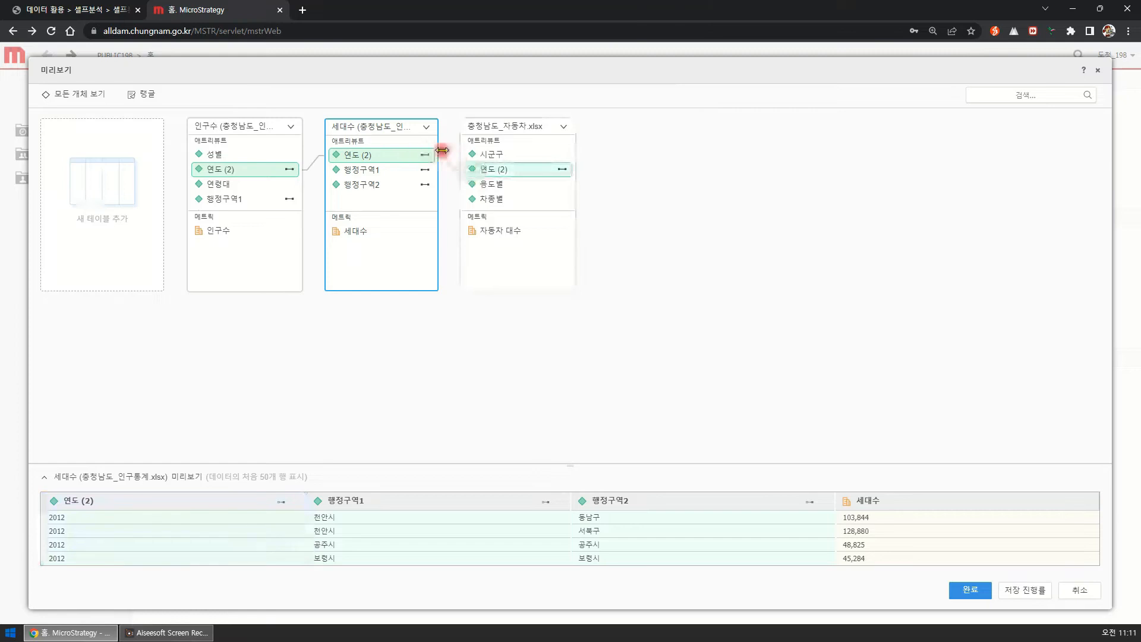
Map 행정구역1 of the 세대수 table to the 시군구 attribute of the 충청남도_자동차.xlsx table.
{"action": "left_click", "coordinate": [495, 156]}
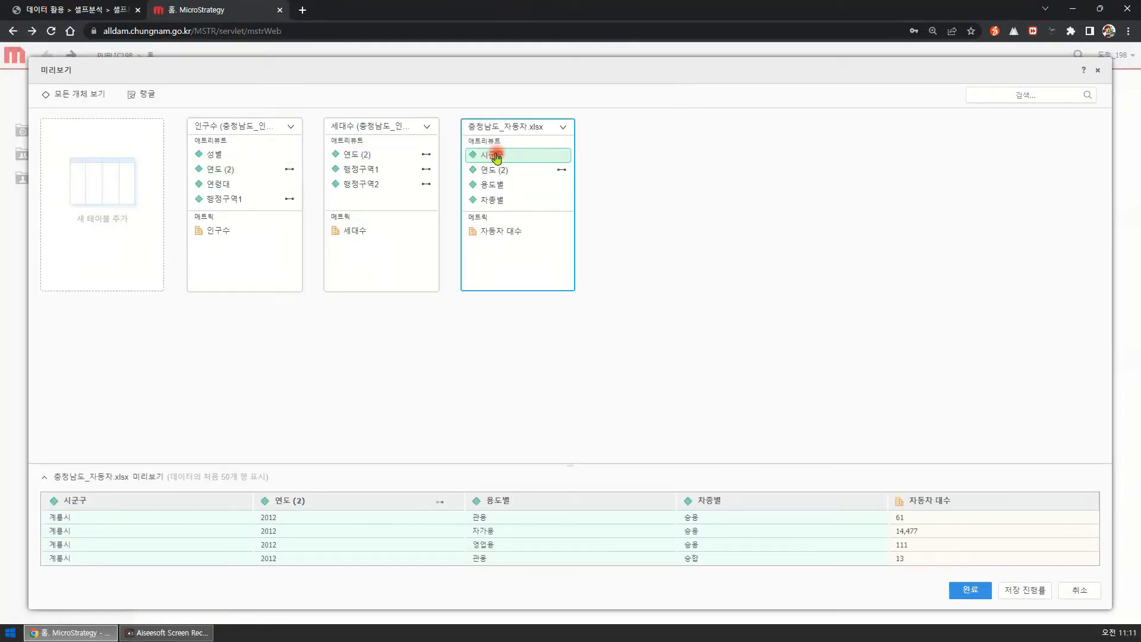
{"action": "left_click", "coordinate": [362, 170]}
{"action": "left_click", "coordinate": [241, 199]}
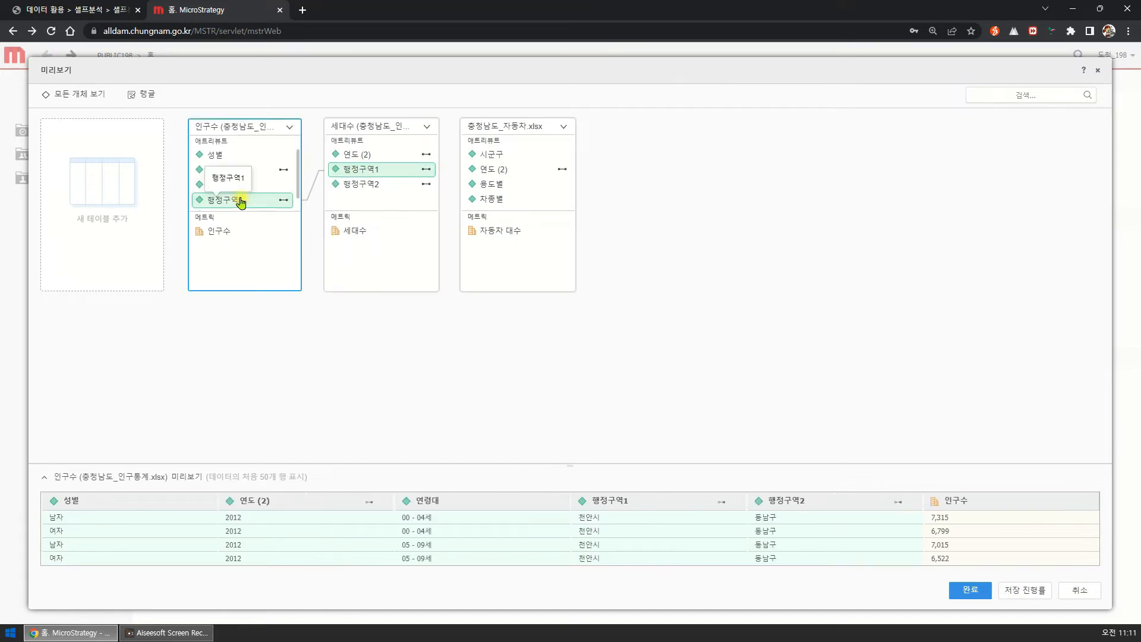
{"action": "left_click", "coordinate": [354, 170]}
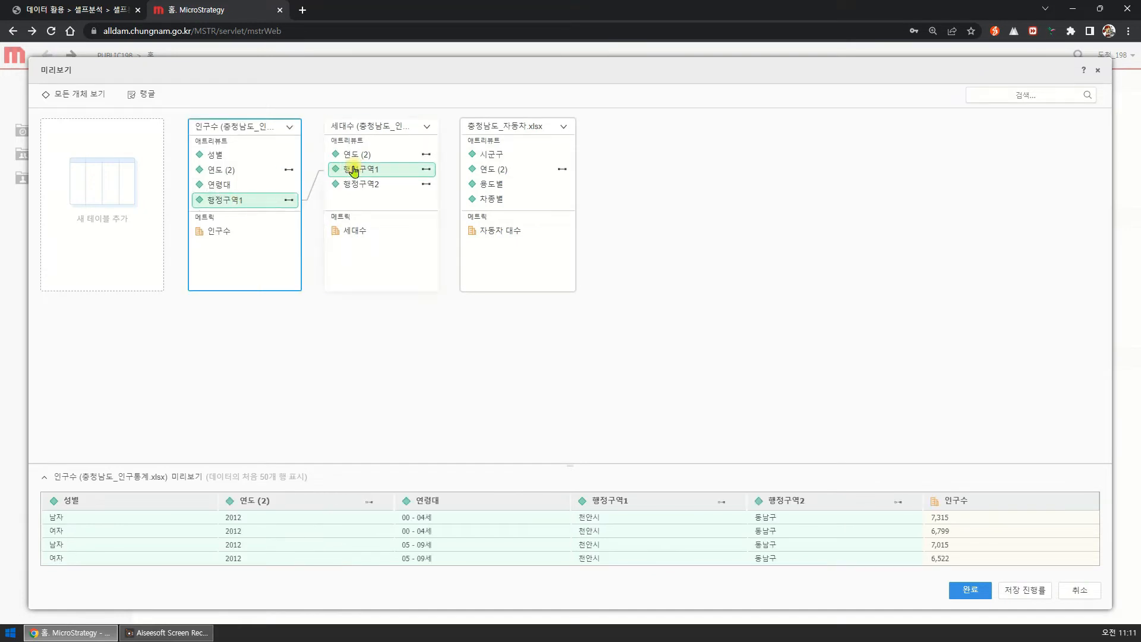
{"action": "left_click", "coordinate": [354, 170]}
{"action": "left_click", "coordinate": [482, 155]}
{"action": "left_click", "coordinate": [379, 174]}
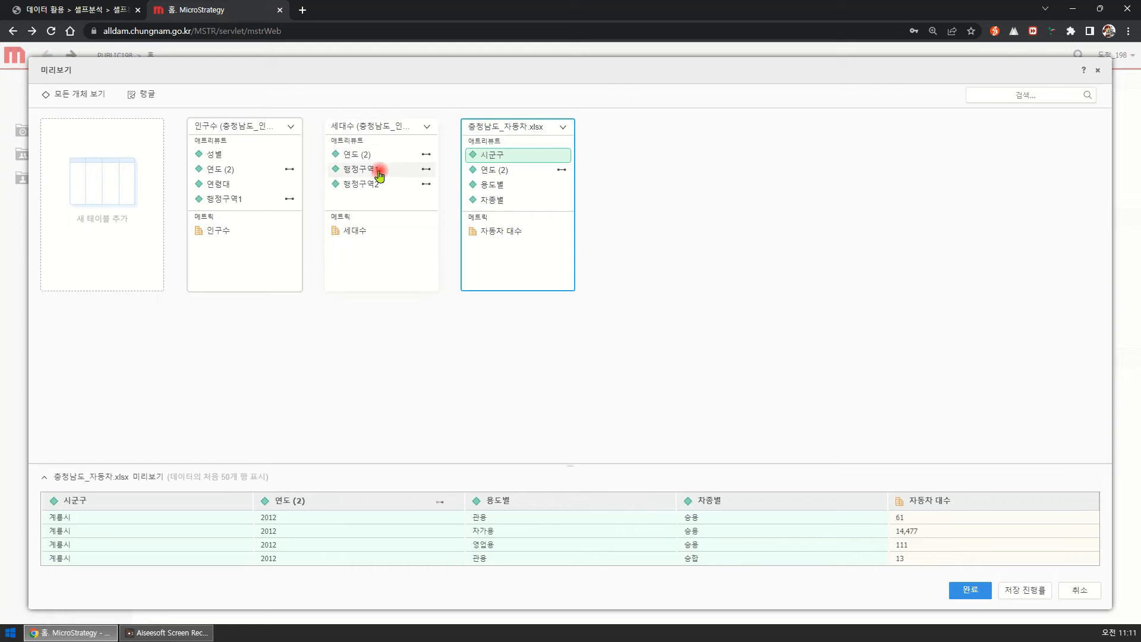
{"action": "left_click", "coordinate": [380, 172]}
{"action": "left_click_drag", "start_coordinate": [387, 174], "coordinate": [501, 173]}
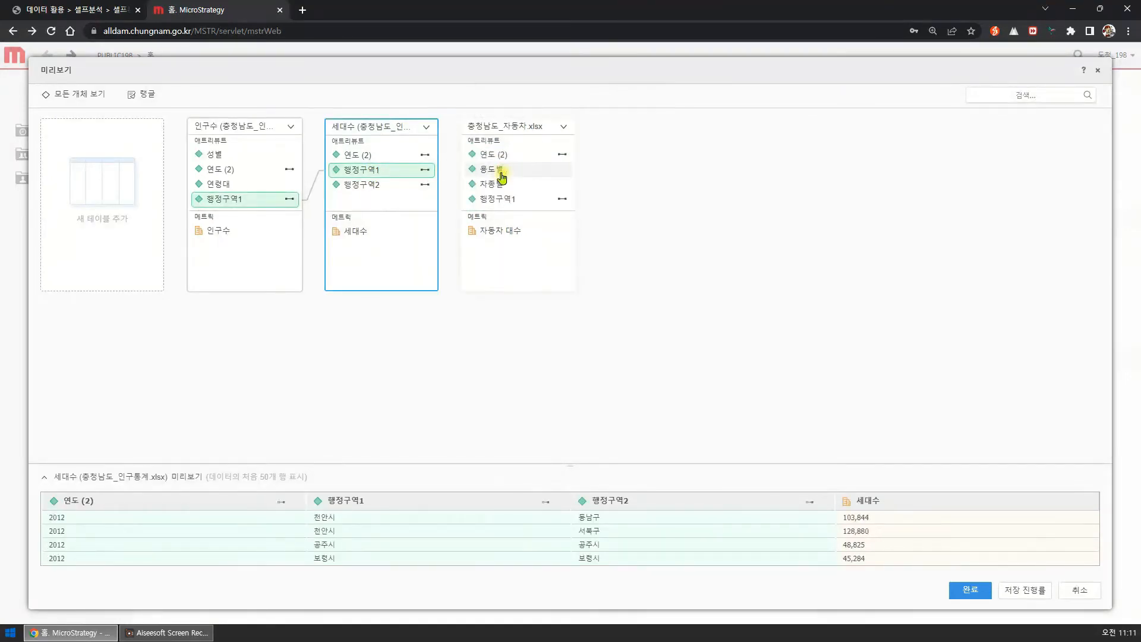
Check the 행정구역1 link across the three tables and the 행정구역2 link between 인구수 and 세대수.
{"action": "left_click", "coordinate": [373, 174]}
{"action": "left_click", "coordinate": [499, 202]}
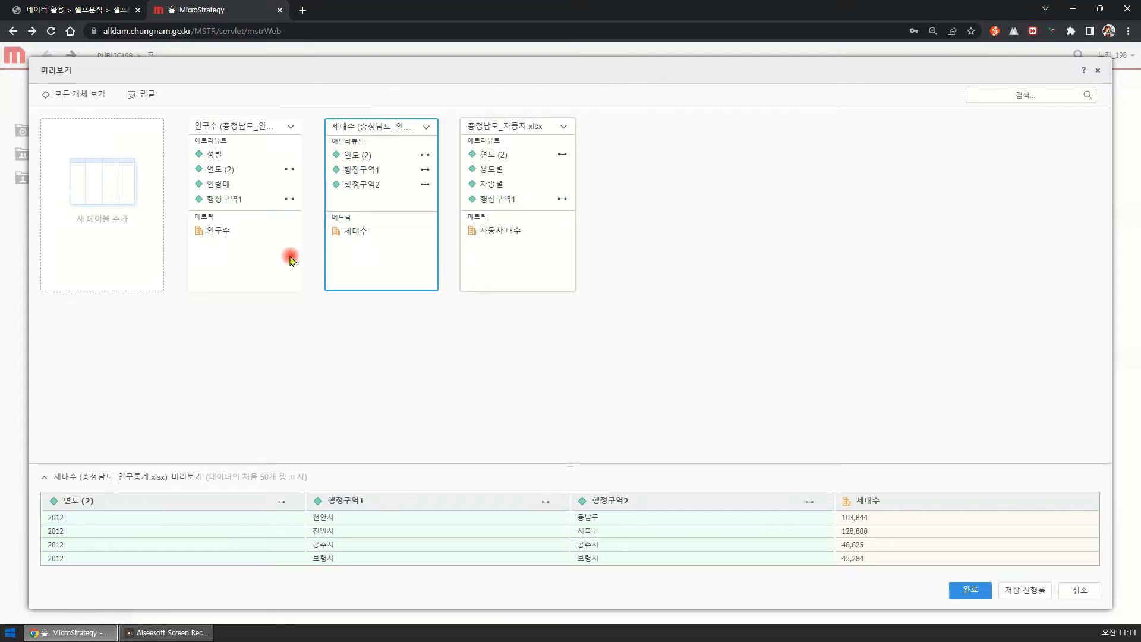
{"action": "left_click", "coordinate": [291, 205]}
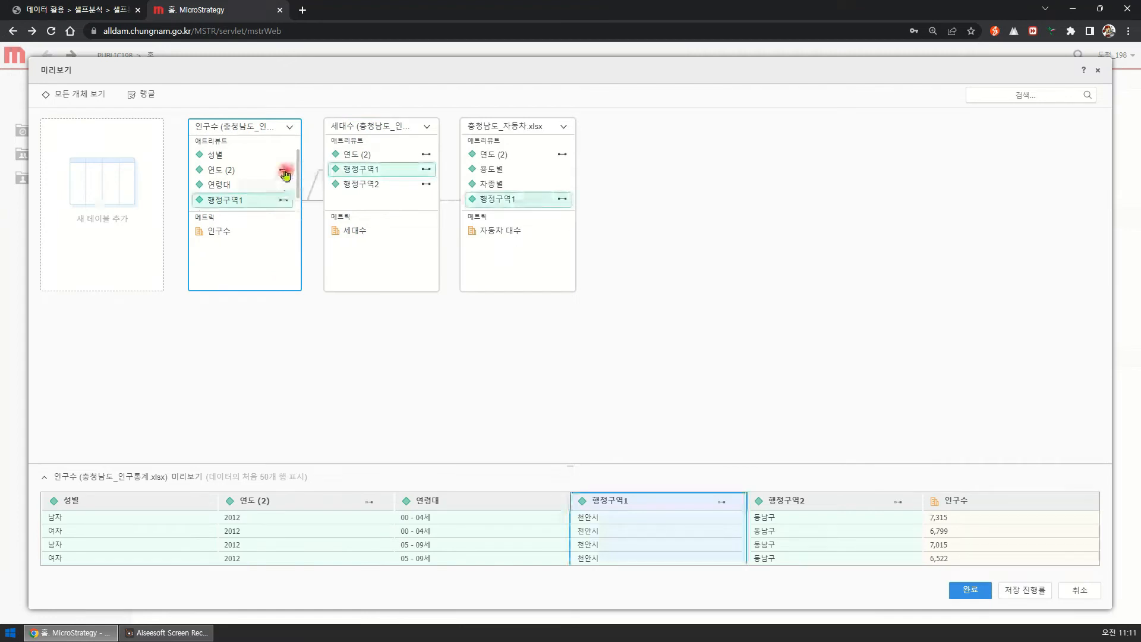
{"action": "left_click", "coordinate": [430, 183]}
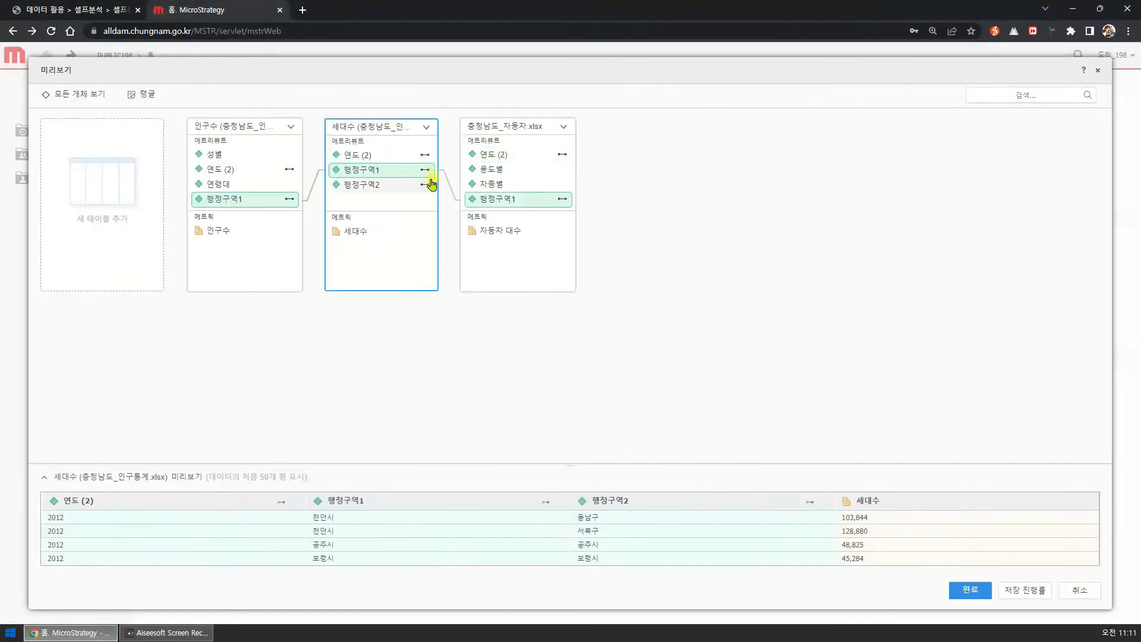
{"action": "left_click", "coordinate": [427, 186]}
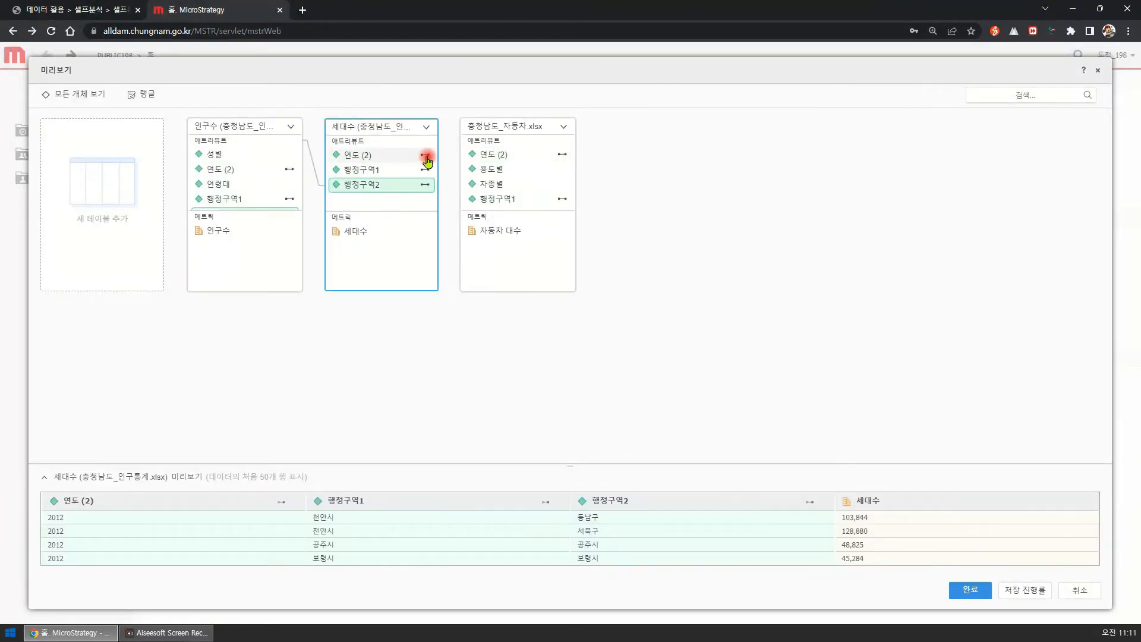
{"action": "left_click", "coordinate": [263, 254]}
Examine the 인구수, 세대수 and 자동차 대수 metrics and their sample values, plus the 차종별 attribute of the vehicle table.
{"action": "left_click", "coordinate": [238, 231]}
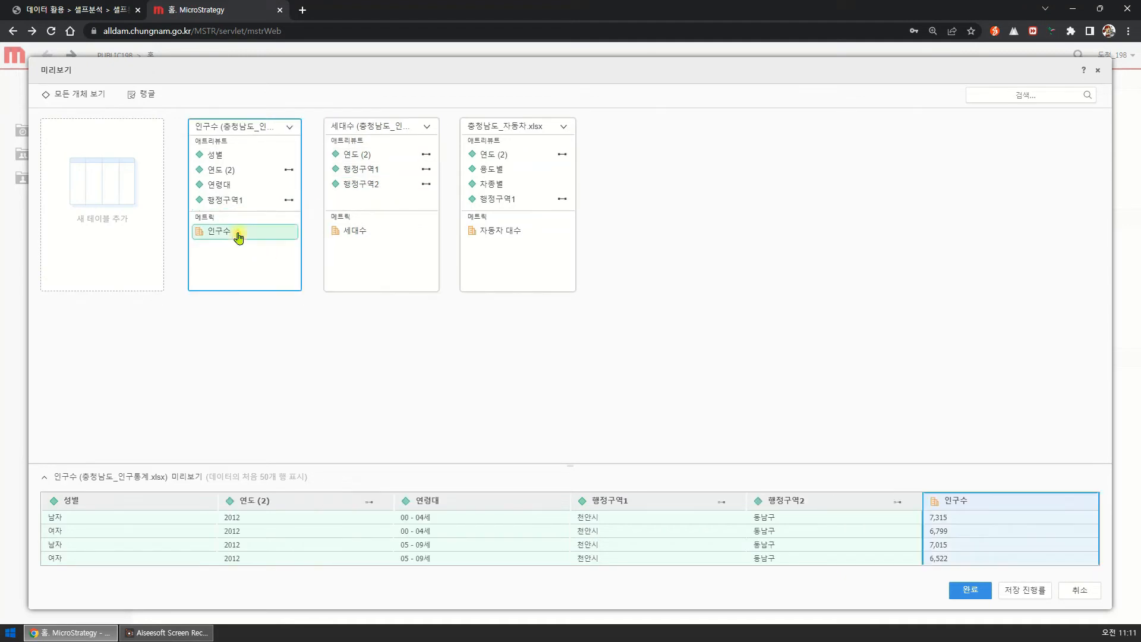
{"action": "left_click", "coordinate": [364, 232]}
{"action": "left_click", "coordinate": [486, 235]}
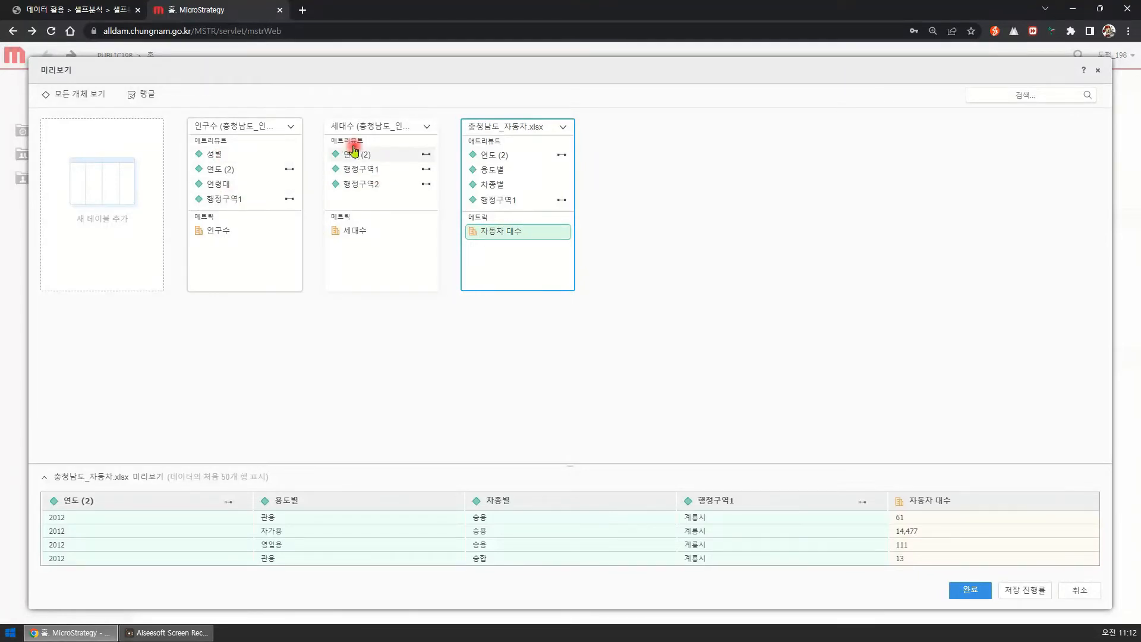
{"action": "left_click", "coordinate": [484, 185]}
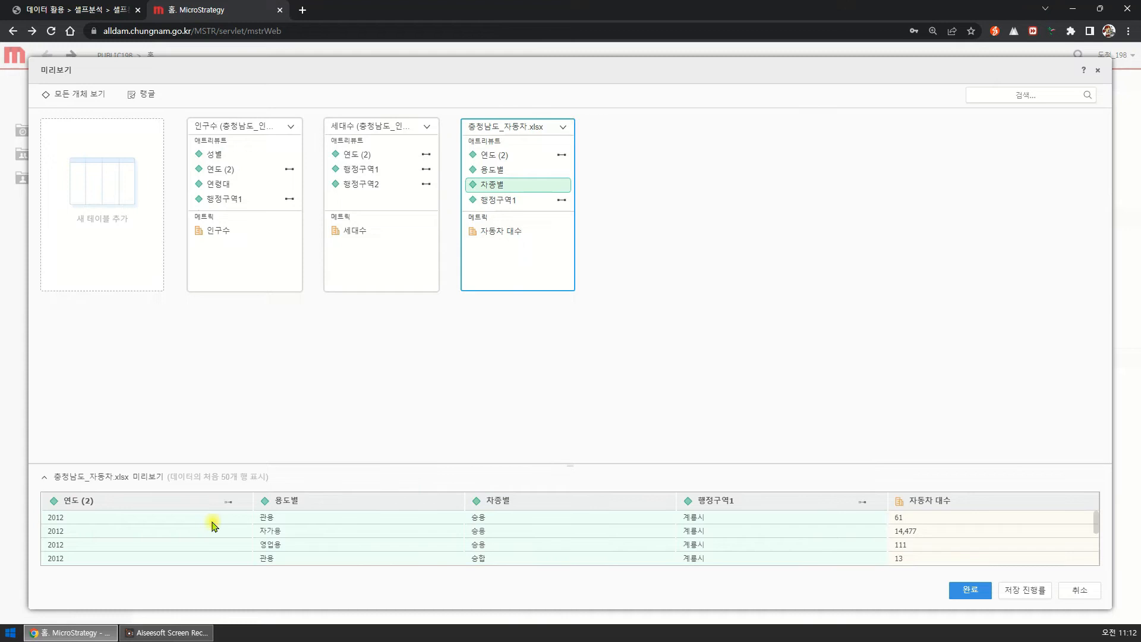
{"action": "left_click", "coordinate": [223, 235]}
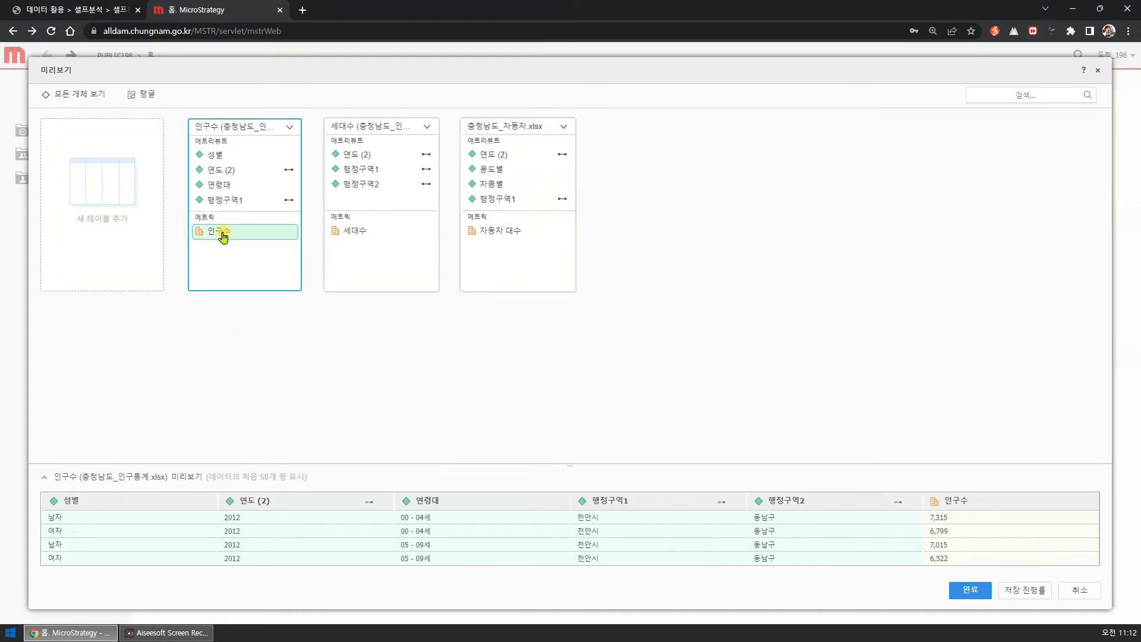
{"action": "left_click", "coordinate": [344, 233]}
{"action": "left_click", "coordinate": [521, 232]}
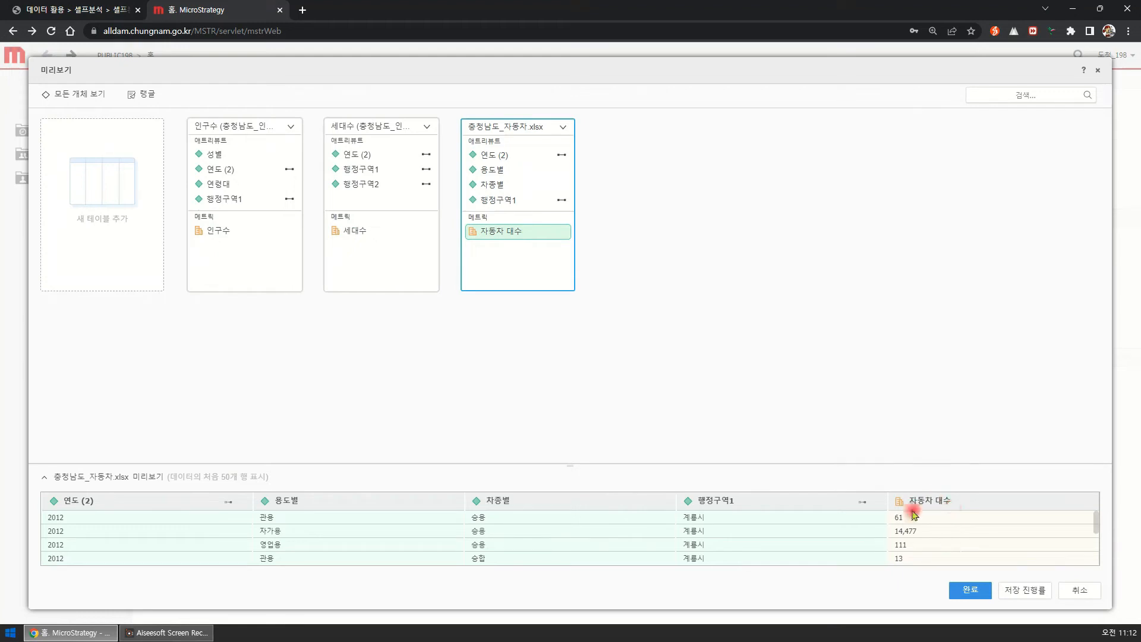
{"action": "left_click", "coordinate": [360, 233]}
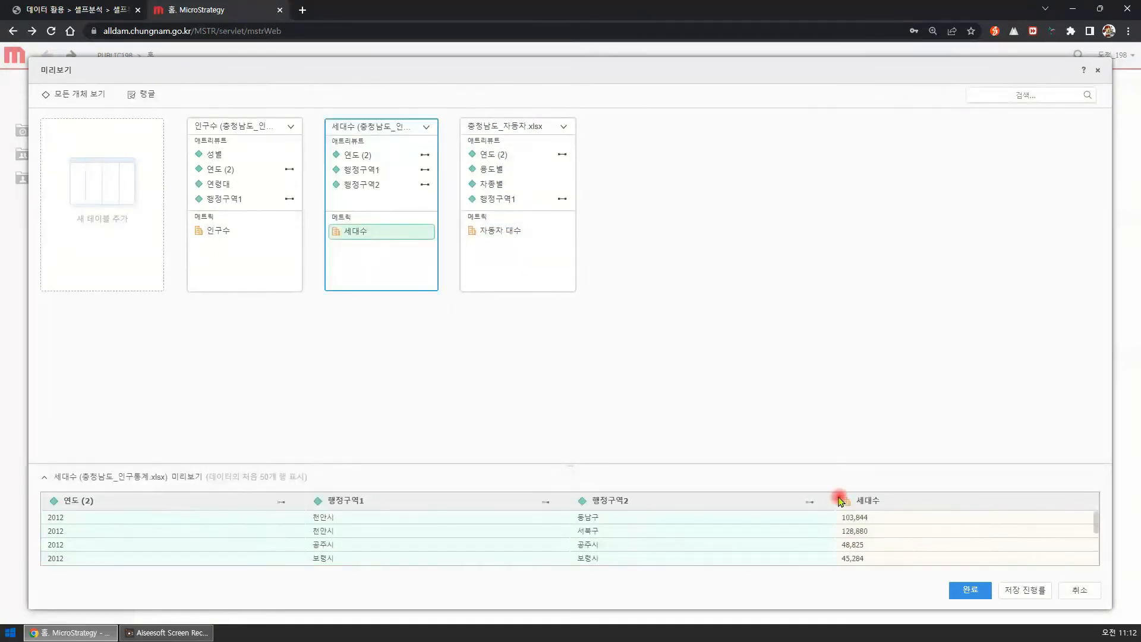
{"action": "left_click", "coordinate": [232, 230]}
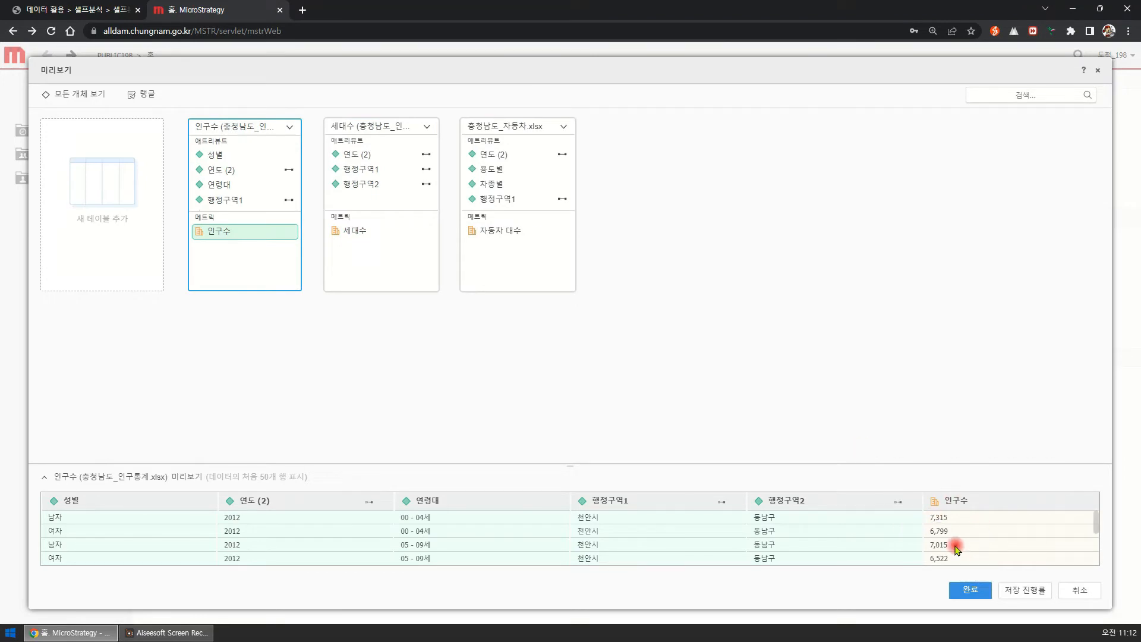
Look at the 인구수 table's sample data in the data wrangling view and leave it without applying changes.
{"action": "left_click_drag", "start_coordinate": [229, 184], "coordinate": [262, 190]}
{"action": "mouse_move", "coordinate": [216, 461]}
{"action": "left_mouse_down"}
{"action": "mouse_move", "coordinate": [141, 498]}
{"action": "mouse_move", "coordinate": [436, 566]}
{"action": "mouse_move", "coordinate": [952, 542]}
{"action": "mouse_move", "coordinate": [404, 485]}
{"action": "left_mouse_up"}
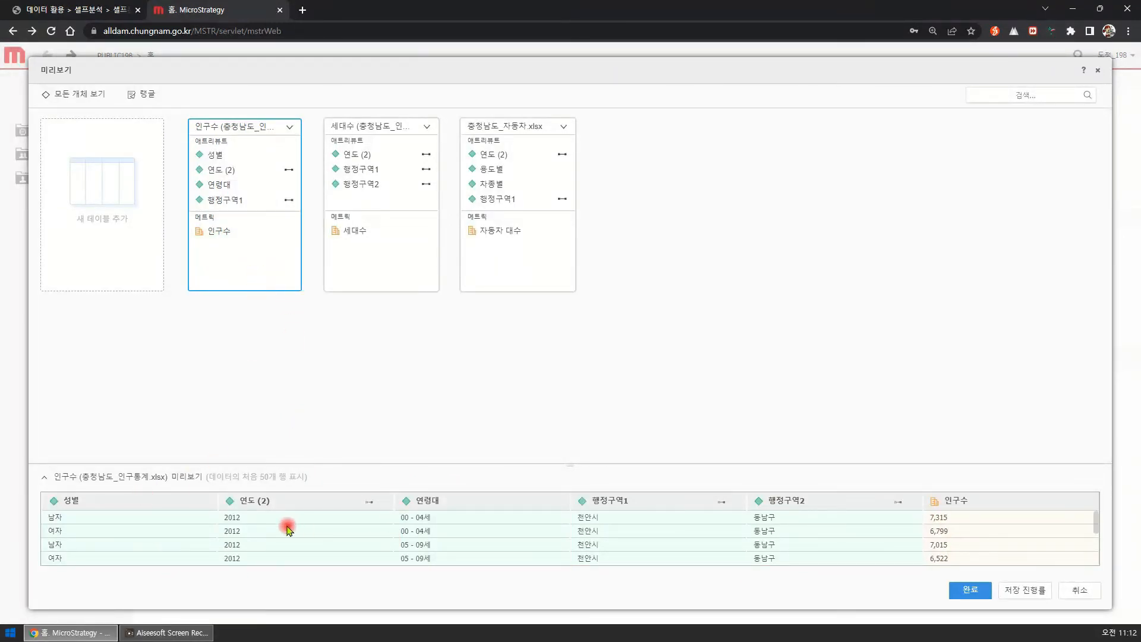
{"action": "left_click", "coordinate": [143, 98]}
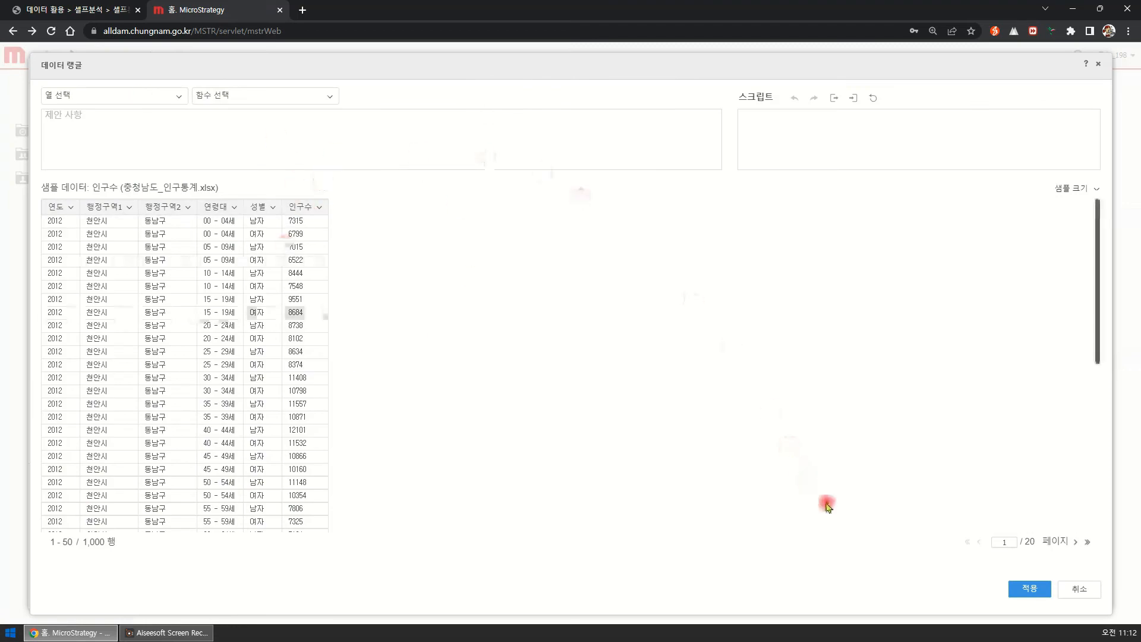
{"action": "left_click", "coordinate": [1079, 588]}
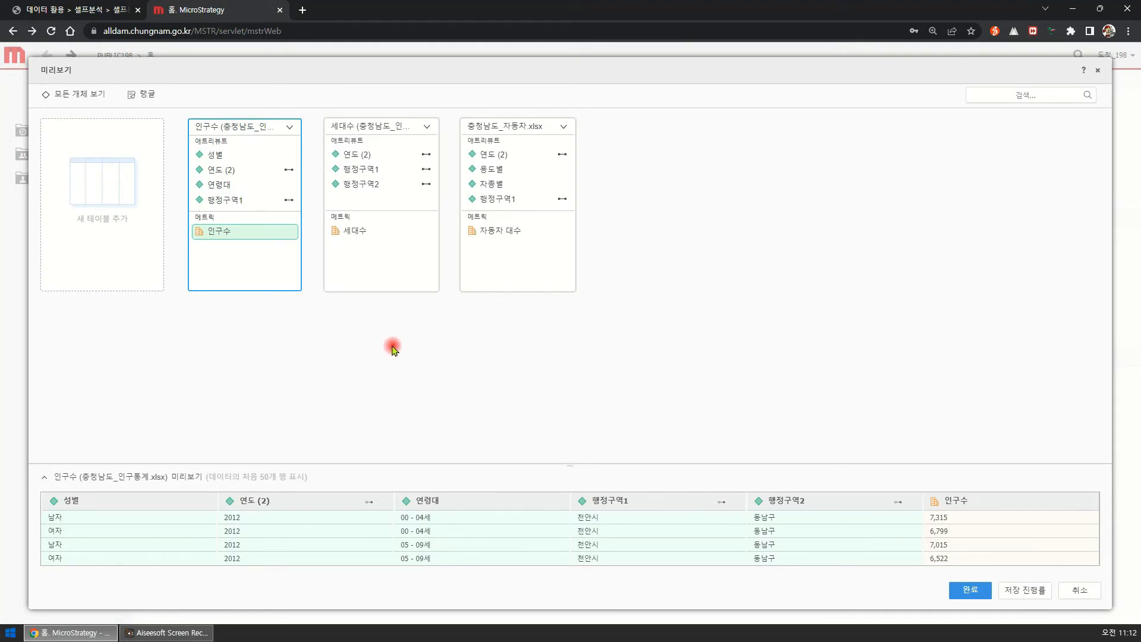
Review the finished links for 행정구역1, 행정구역2 and 연도 (2) from the 인구수 and 세대수 tables.
{"action": "left_click", "coordinate": [289, 204]}
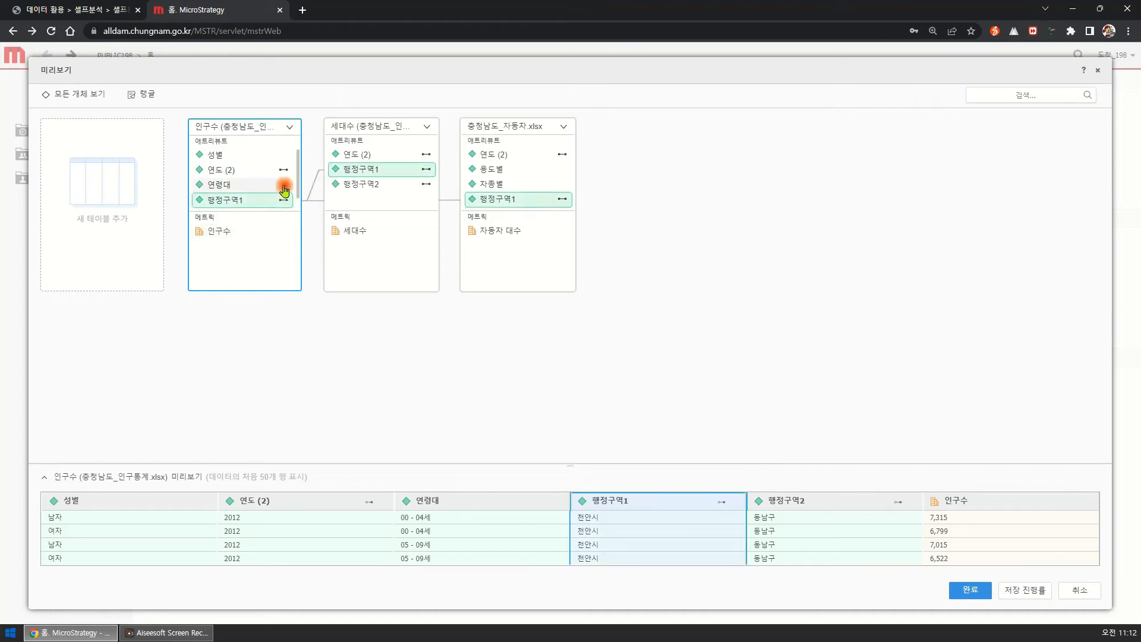
{"action": "left_click", "coordinate": [288, 170]}
{"action": "left_click", "coordinate": [425, 171]}
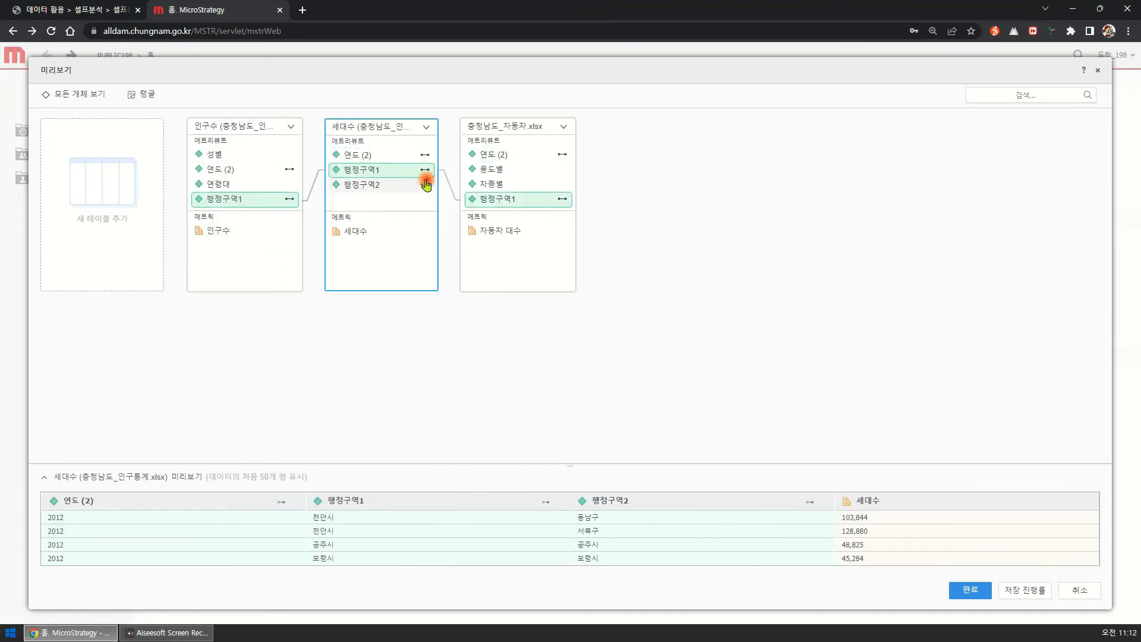
{"action": "left_click", "coordinate": [426, 185]}
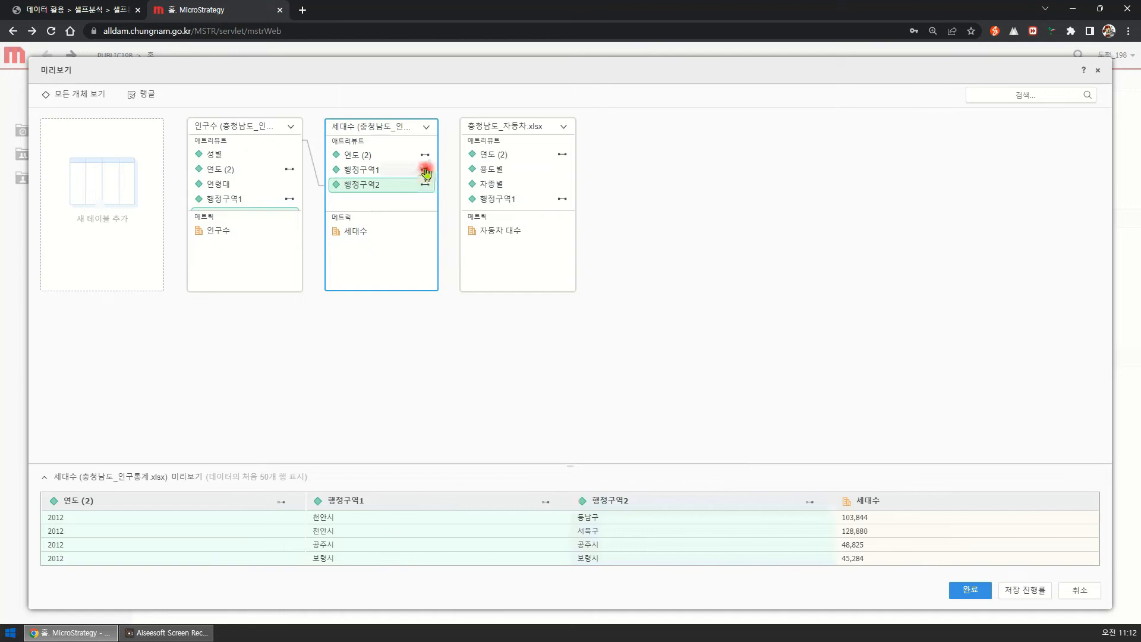
{"action": "left_click", "coordinate": [425, 171]}
{"action": "left_click", "coordinate": [425, 156]}
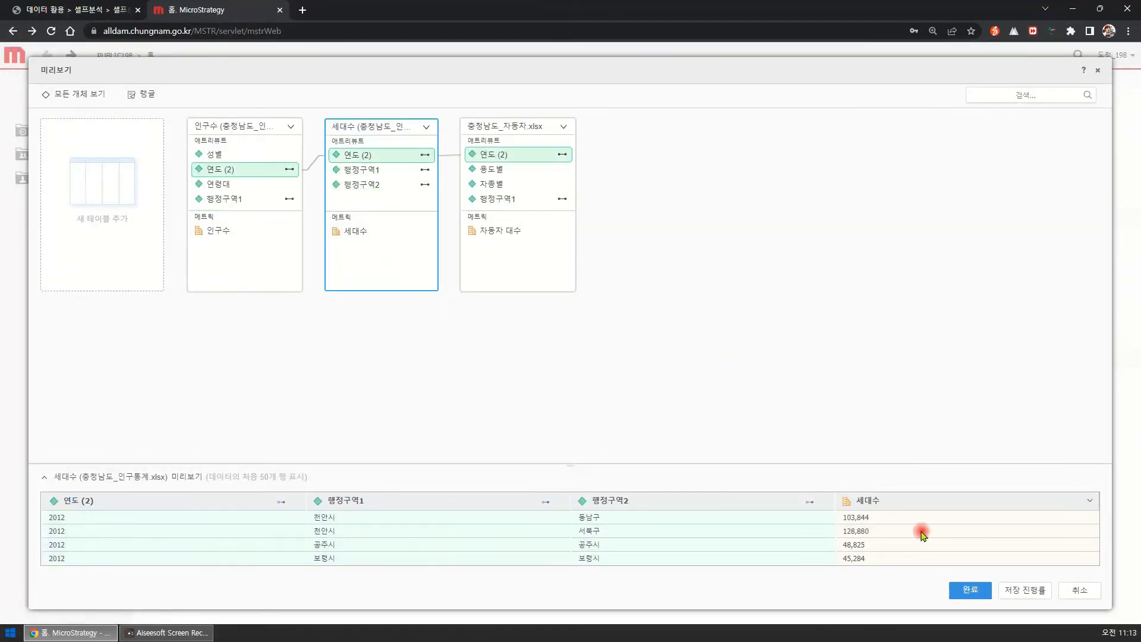
Finish the import, save the dataset as 시각화실습 in 내 리포트, and create a dossier from it.
{"action": "left_click", "coordinate": [981, 590]}
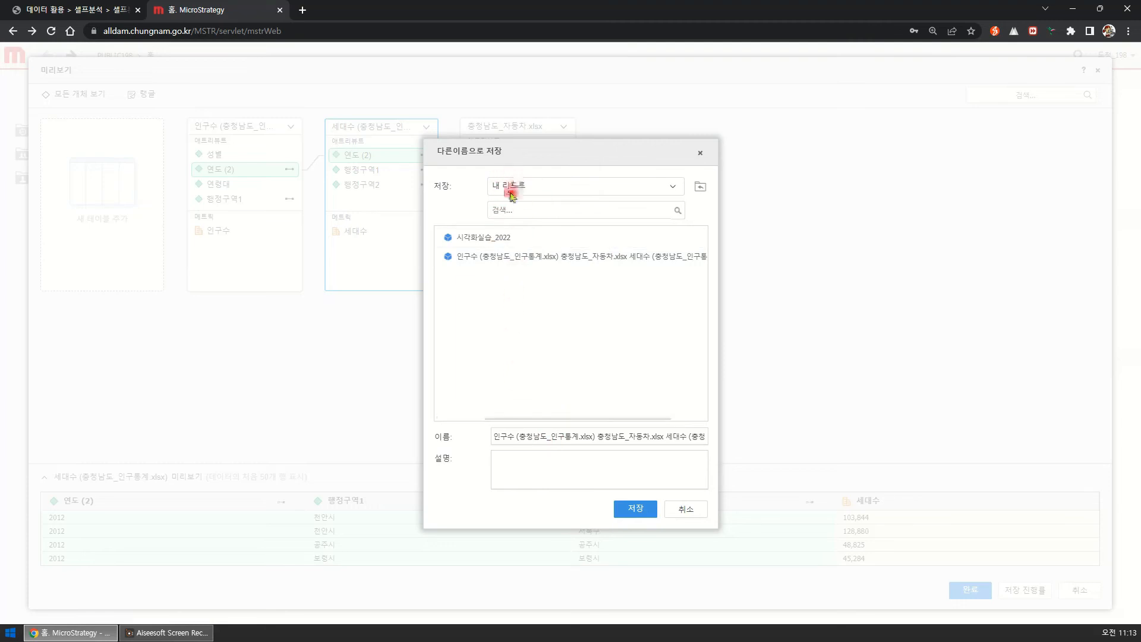
{"action": "left_click", "coordinate": [539, 437]}
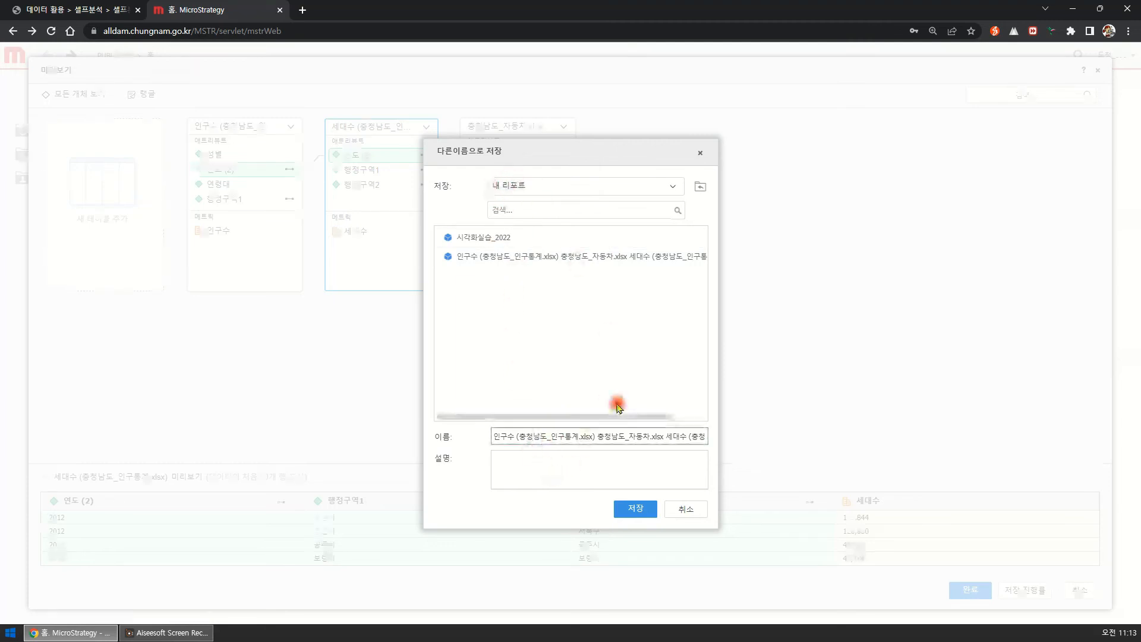
{"action": "key", "text": "ctrl+a"}
{"action": "type", "text": "tlrk"}
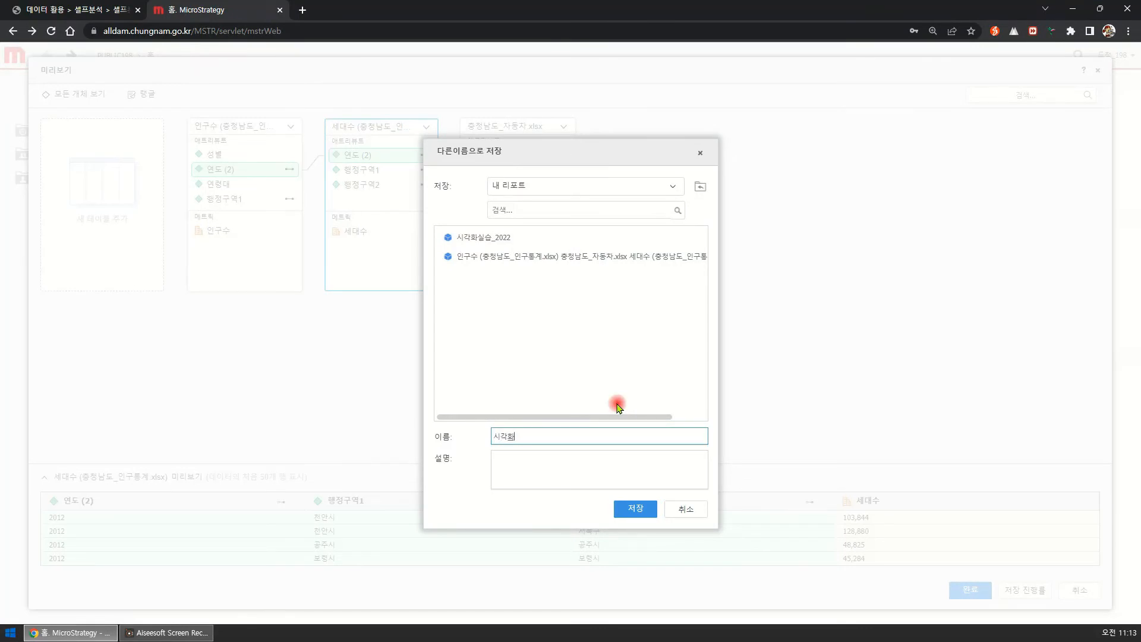
{"action": "type", "text": "ghktlftmq"}
{"action": "left_click", "coordinate": [635, 508]}
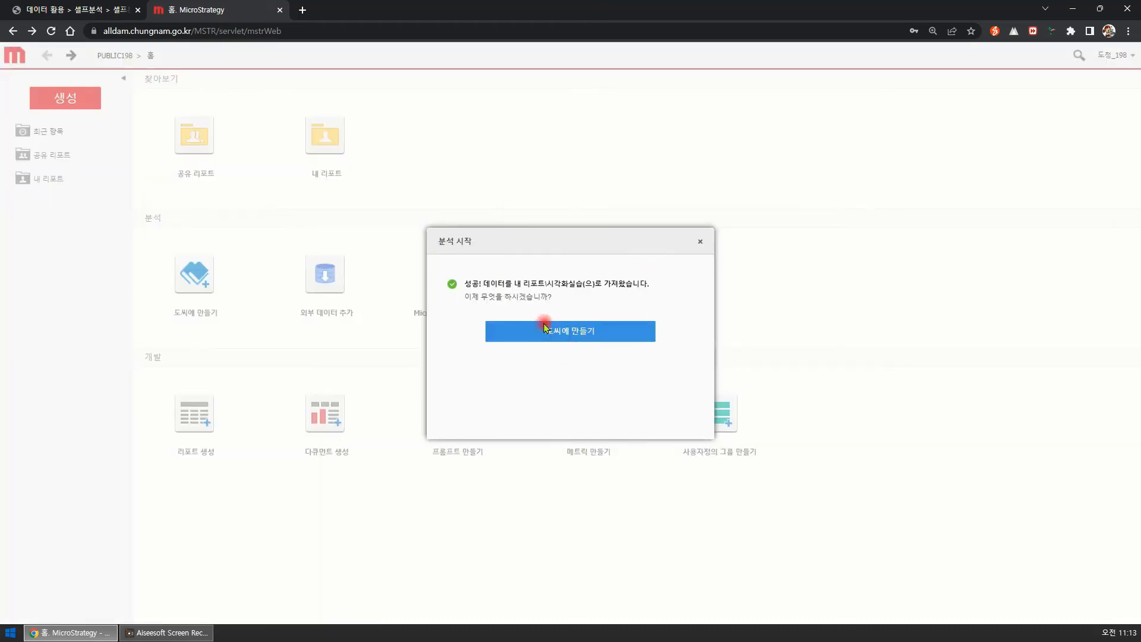
{"action": "left_click", "coordinate": [574, 334]}
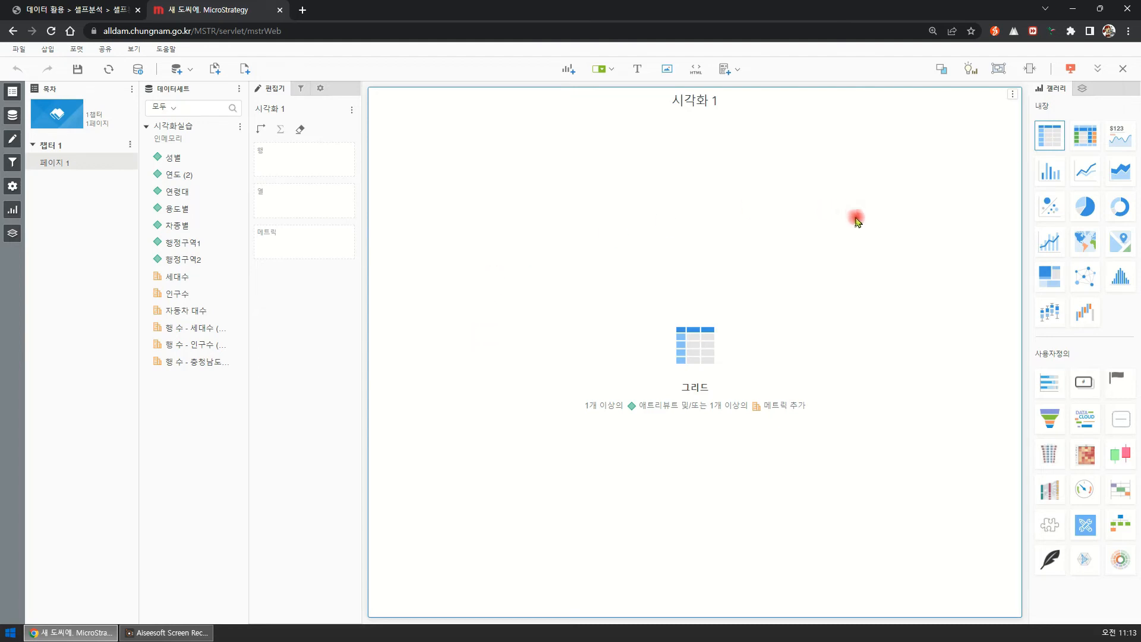
Preview the empty page in presentation mode and return to editing.
{"action": "left_click", "coordinate": [1070, 69]}
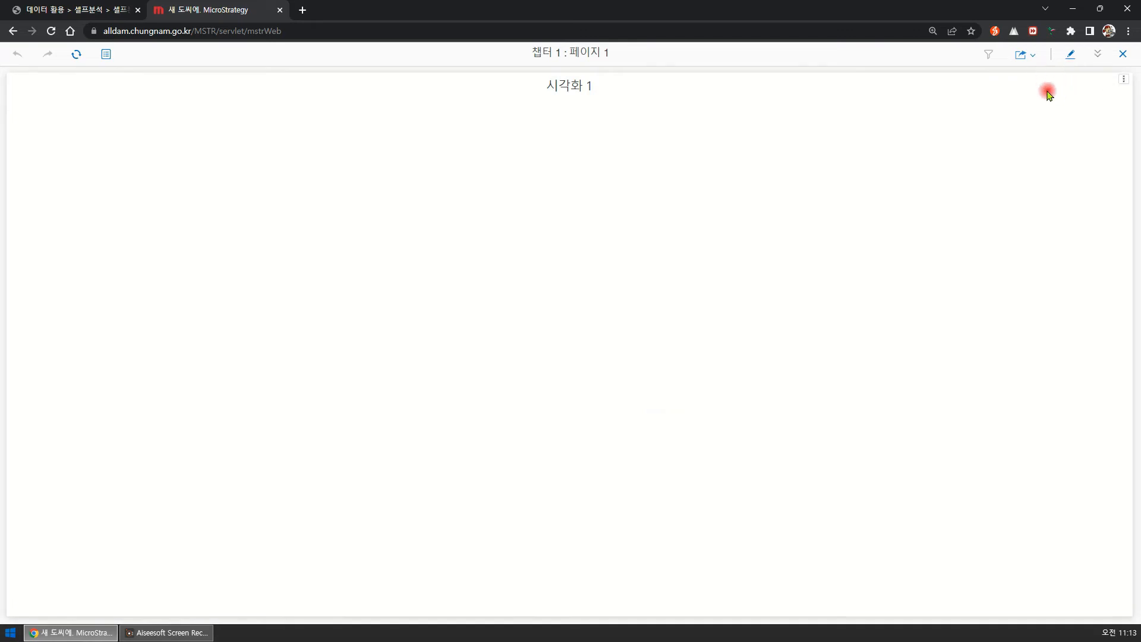
{"action": "left_click", "coordinate": [1070, 54]}
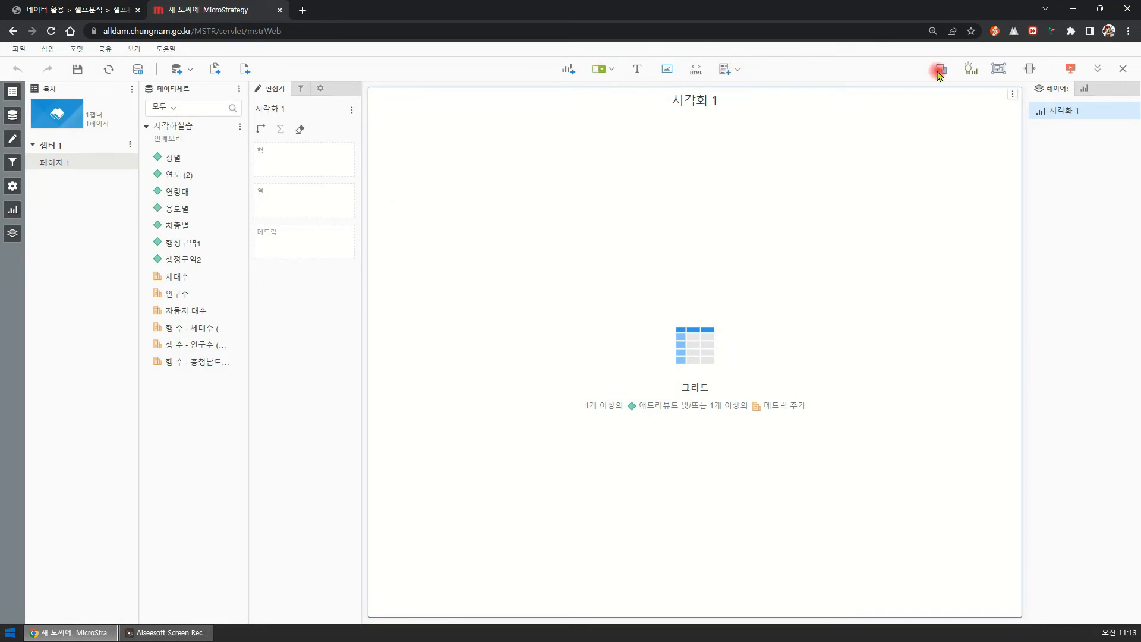
Show the visualization gallery and add three more empty grid visualizations to the page.
{"action": "left_click", "coordinate": [1093, 90]}
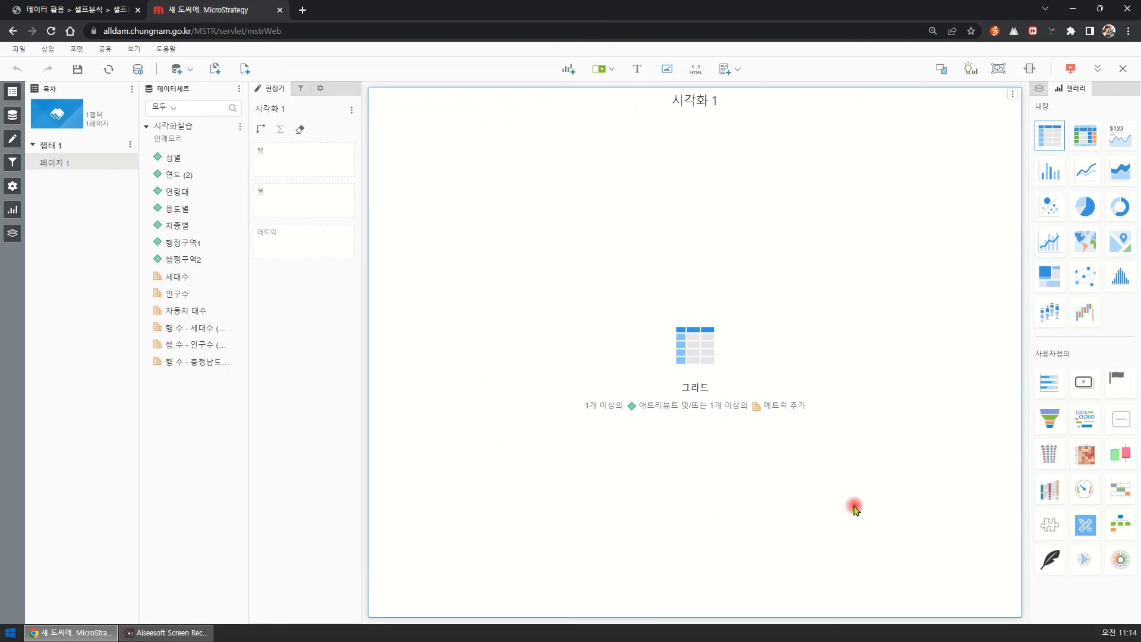
{"action": "left_click", "coordinate": [568, 69]}
{"action": "left_click", "coordinate": [569, 69]}
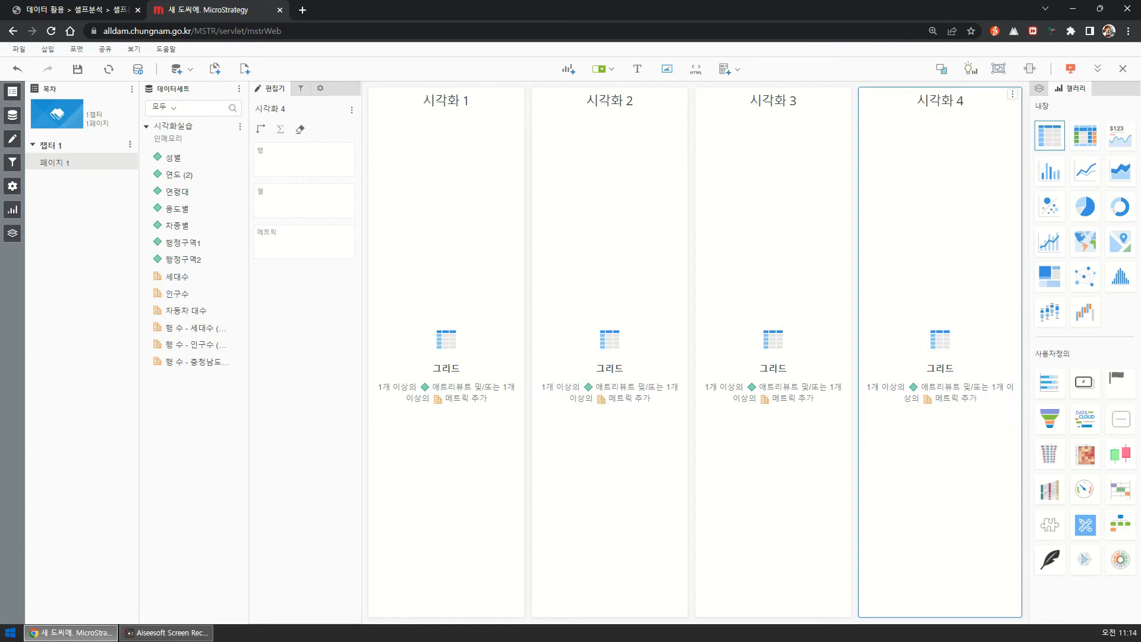
Toggle the contents, dataset and editor panels off and back on, and switch the display between the gallery and the layers.
{"action": "left_click", "coordinate": [12, 92]}
{"action": "left_click", "coordinate": [13, 91]}
{"action": "left_click", "coordinate": [13, 117]}
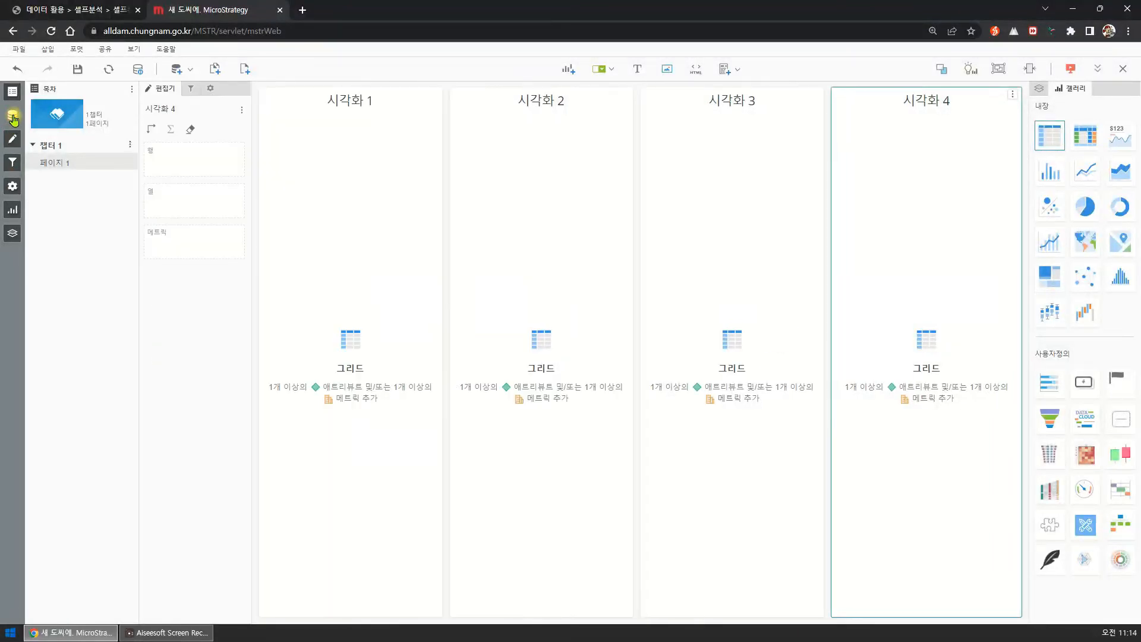
{"action": "left_click", "coordinate": [12, 119]}
{"action": "left_click", "coordinate": [13, 142]}
{"action": "left_click", "coordinate": [13, 144]}
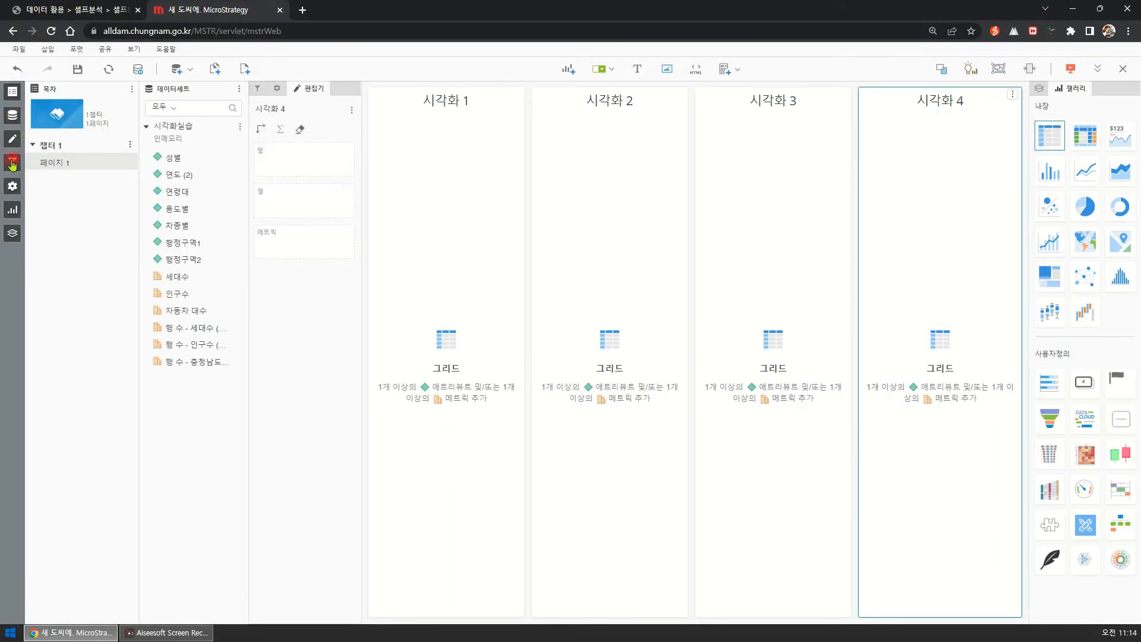
{"action": "left_click", "coordinate": [13, 213]}
{"action": "left_click", "coordinate": [13, 212]}
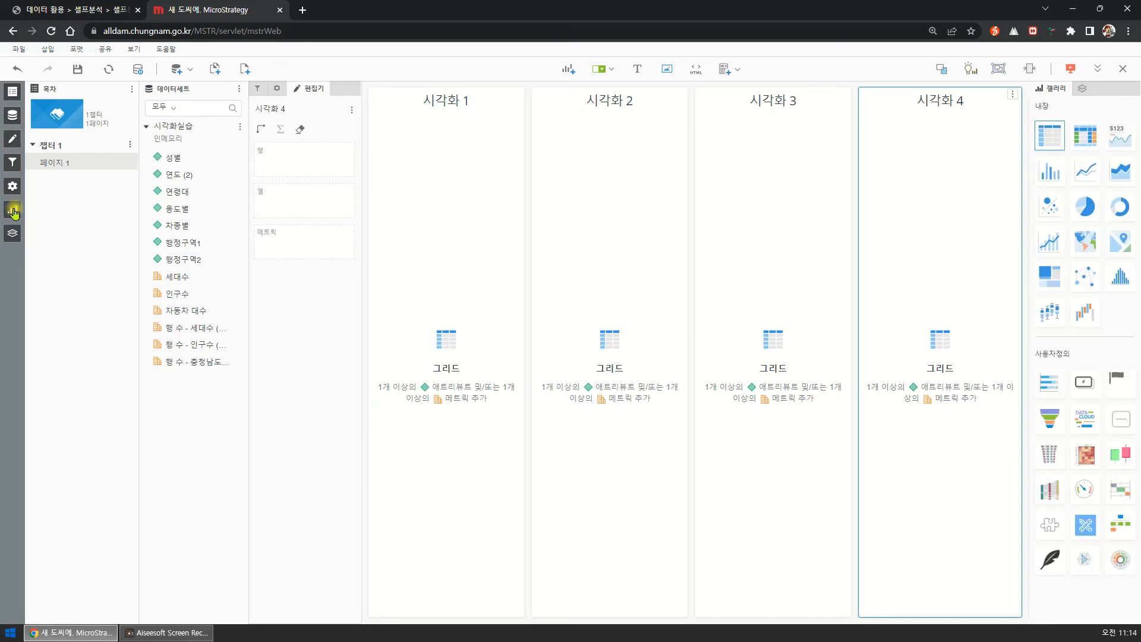
{"action": "left_click", "coordinate": [13, 234]}
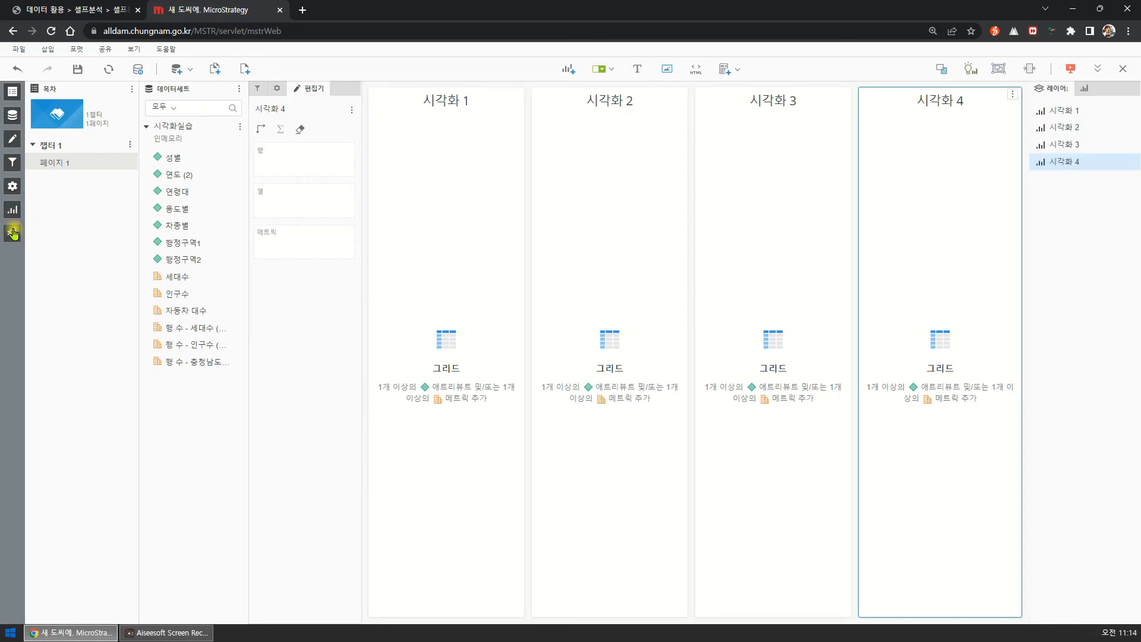
Delete 시각화 4, 시각화 3 and 시각화 2 from the page.
{"action": "left_click", "coordinate": [1013, 95]}
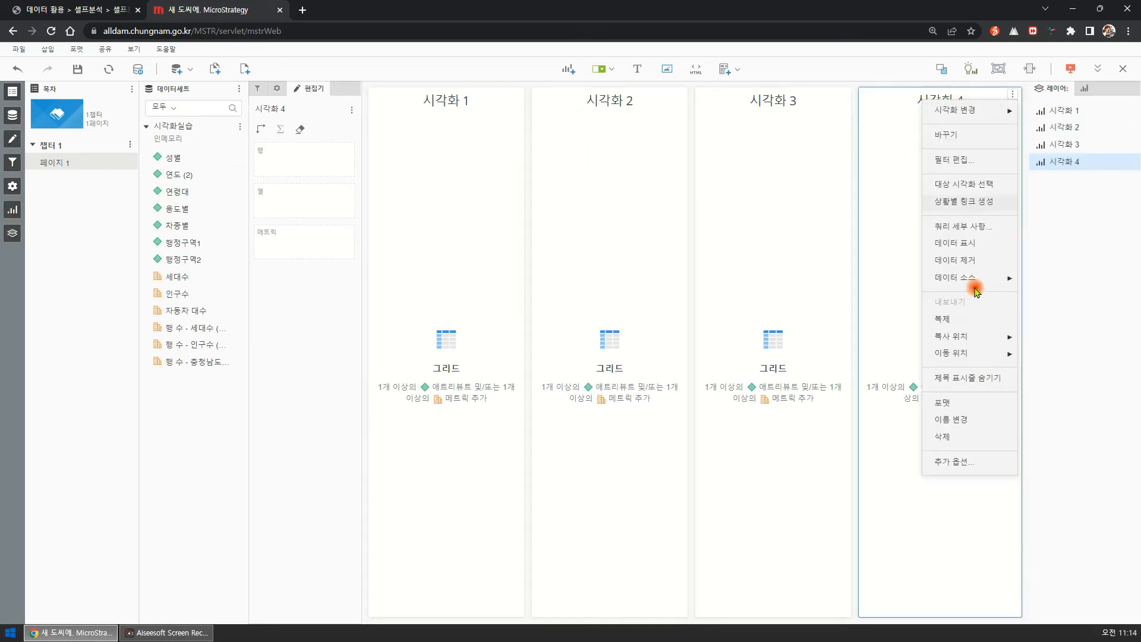
{"action": "left_click", "coordinate": [960, 429]}
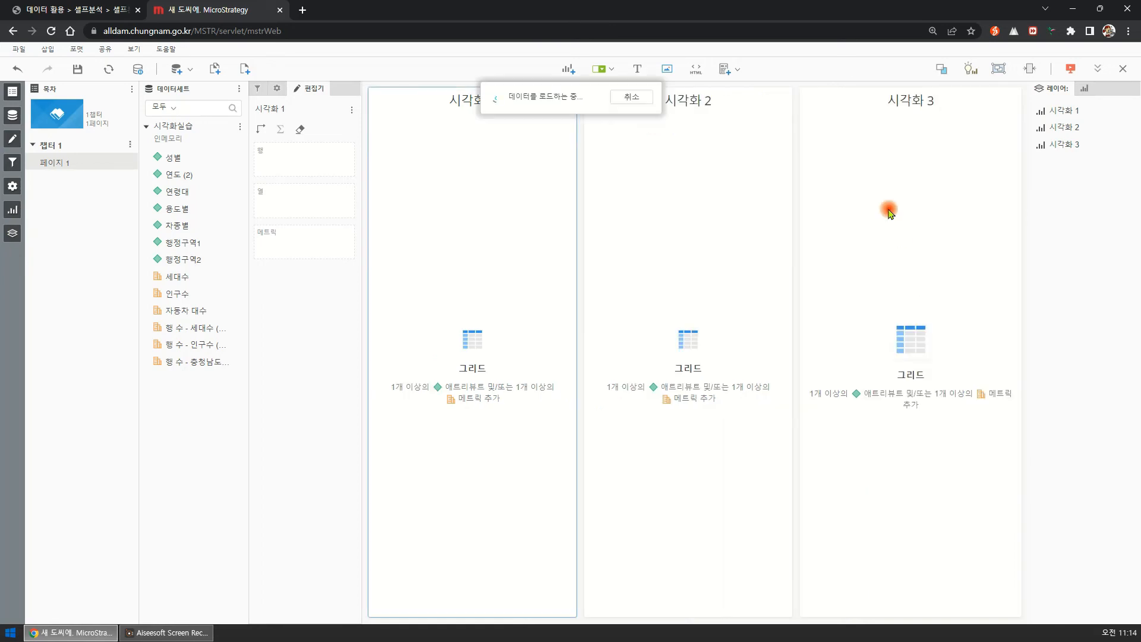
{"action": "left_click", "coordinate": [1013, 95]}
{"action": "left_click", "coordinate": [976, 432]}
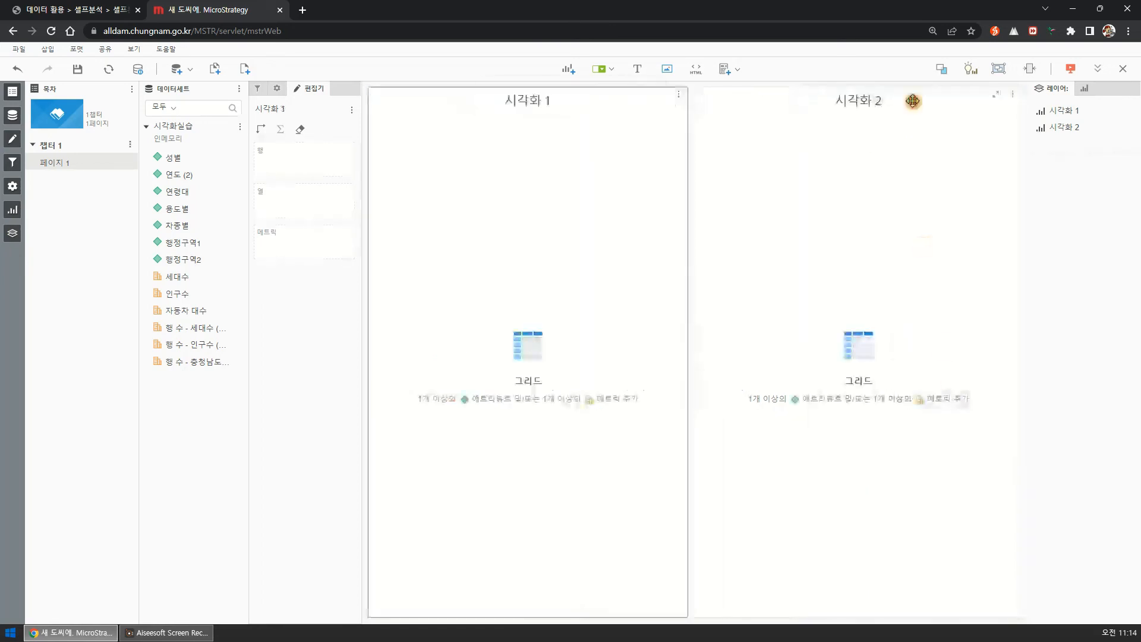
{"action": "left_click", "coordinate": [1013, 95]}
{"action": "left_click", "coordinate": [958, 438]}
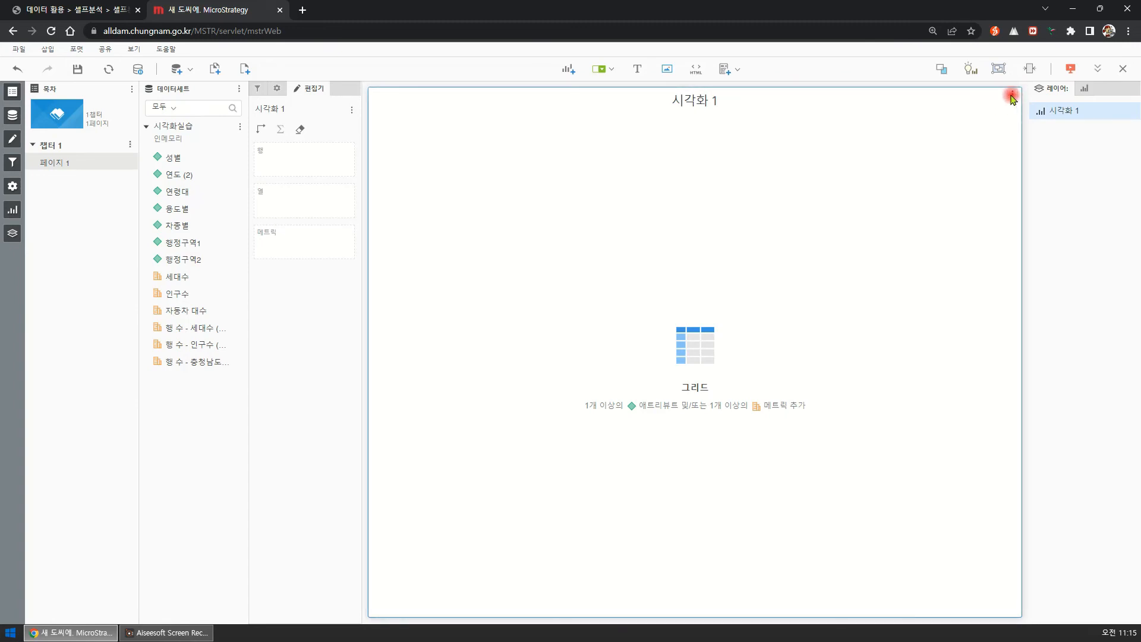
Look at the visualization type and data source options available for 시각화 1 without changing anything.
{"action": "left_click", "coordinate": [1012, 96]}
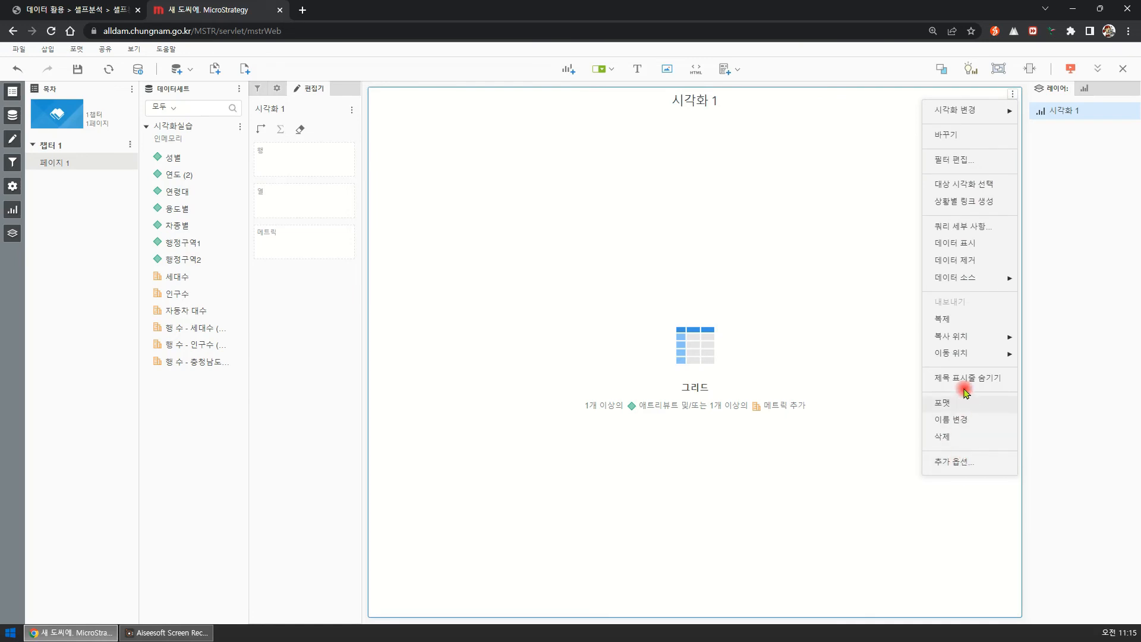
{"action": "left_click", "coordinate": [958, 110]}
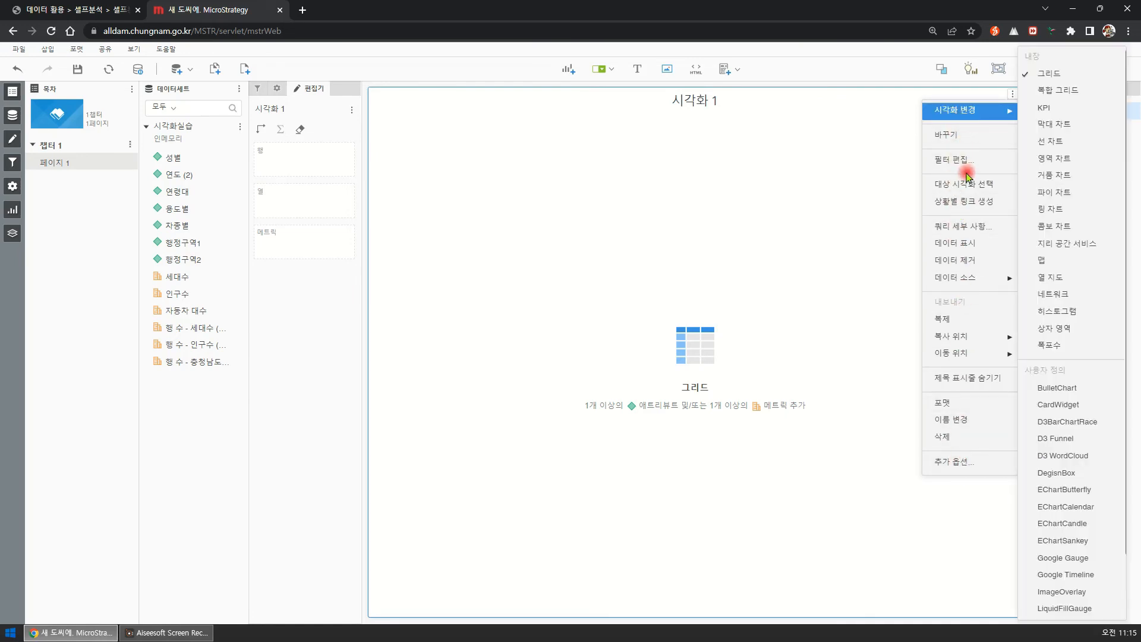
{"action": "left_click", "coordinate": [969, 279]}
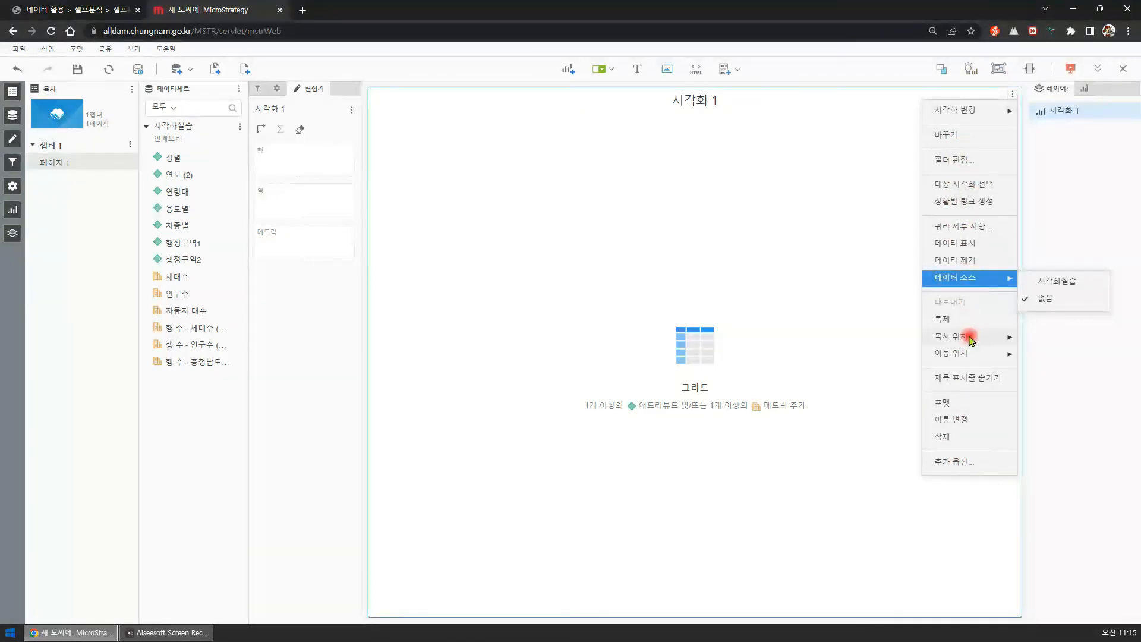
{"action": "left_click", "coordinate": [831, 248]}
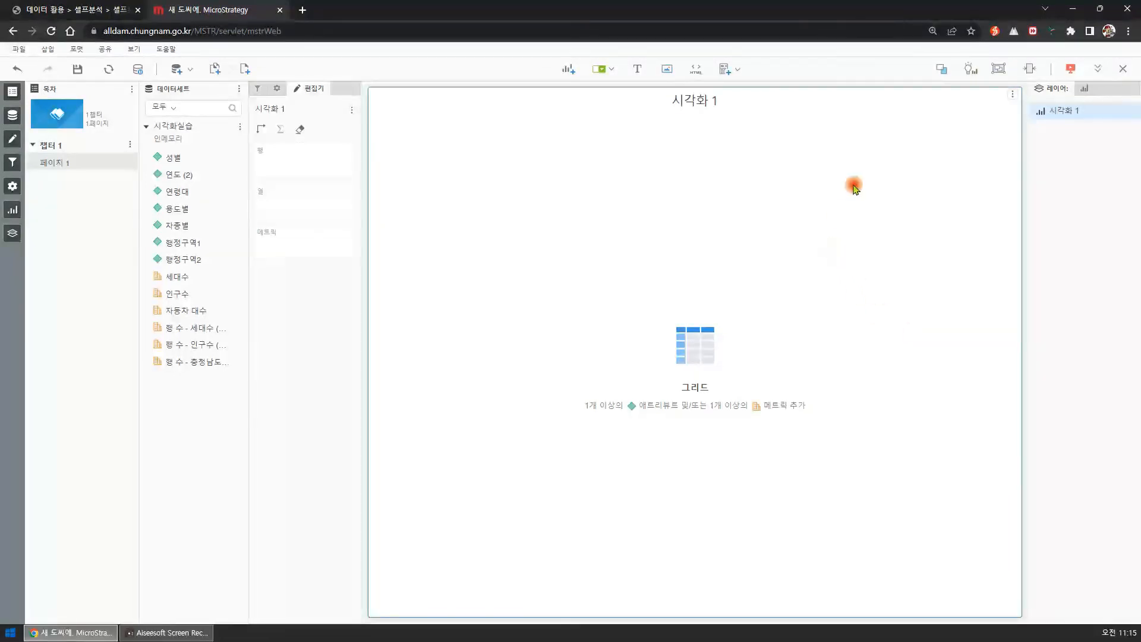
Convert the page to a free-form layout and back to an automatic layout.
{"action": "left_click", "coordinate": [941, 73]}
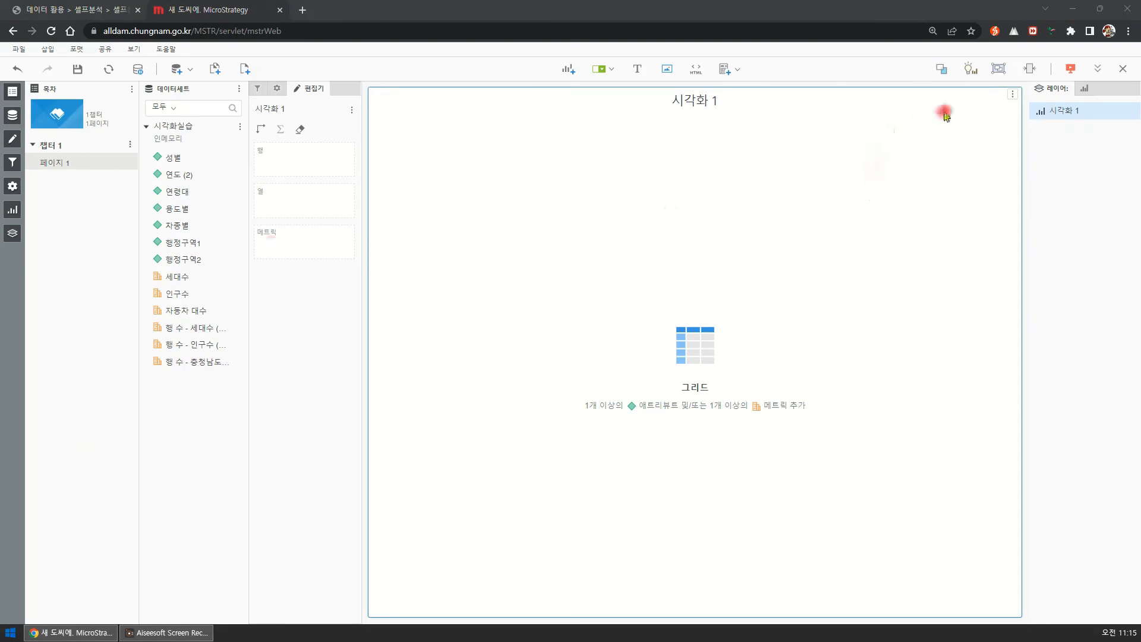
{"action": "left_click", "coordinate": [940, 72]}
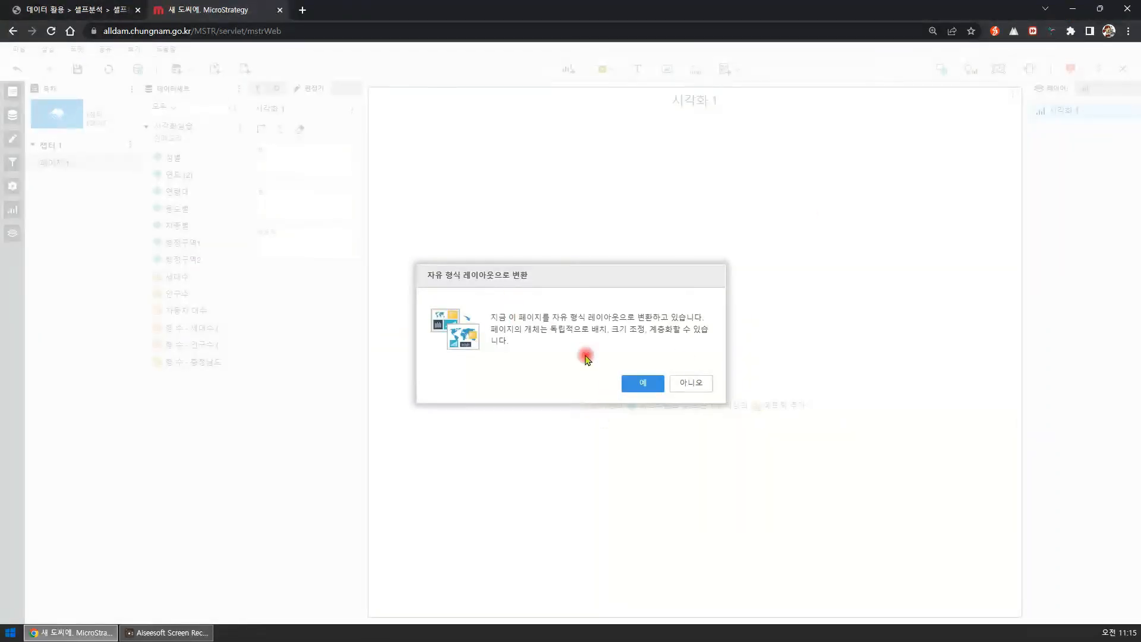
{"action": "left_click", "coordinate": [643, 383]}
{"action": "left_click", "coordinate": [940, 72]}
{"action": "left_click", "coordinate": [630, 380]}
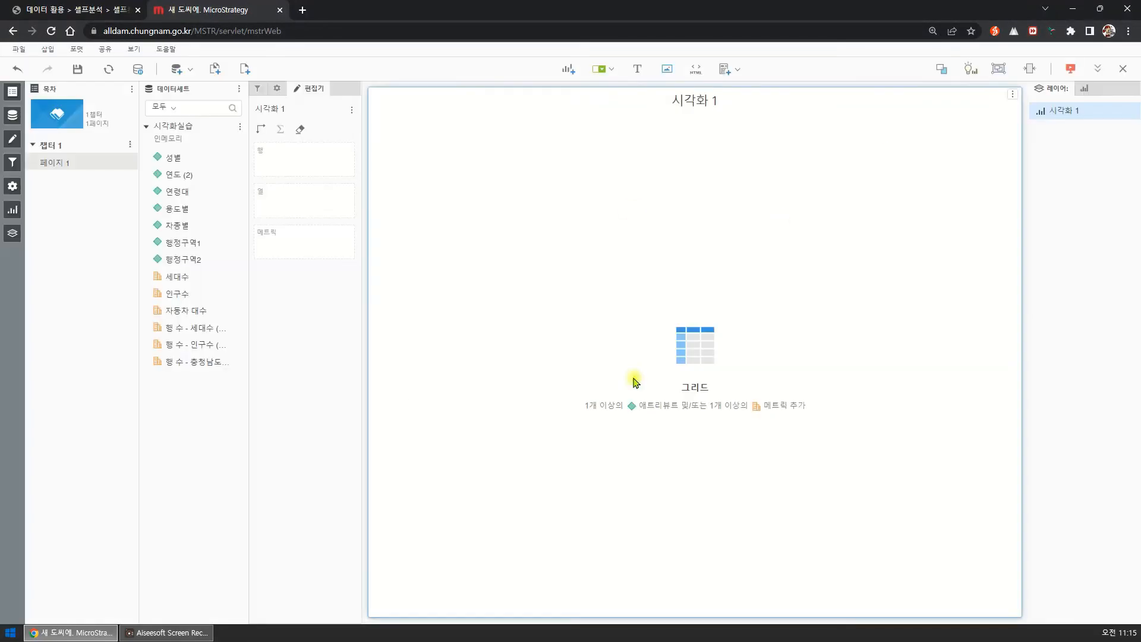
Add two more visualizations to the page and convert it to a free-form layout.
{"action": "left_click", "coordinate": [567, 71]}
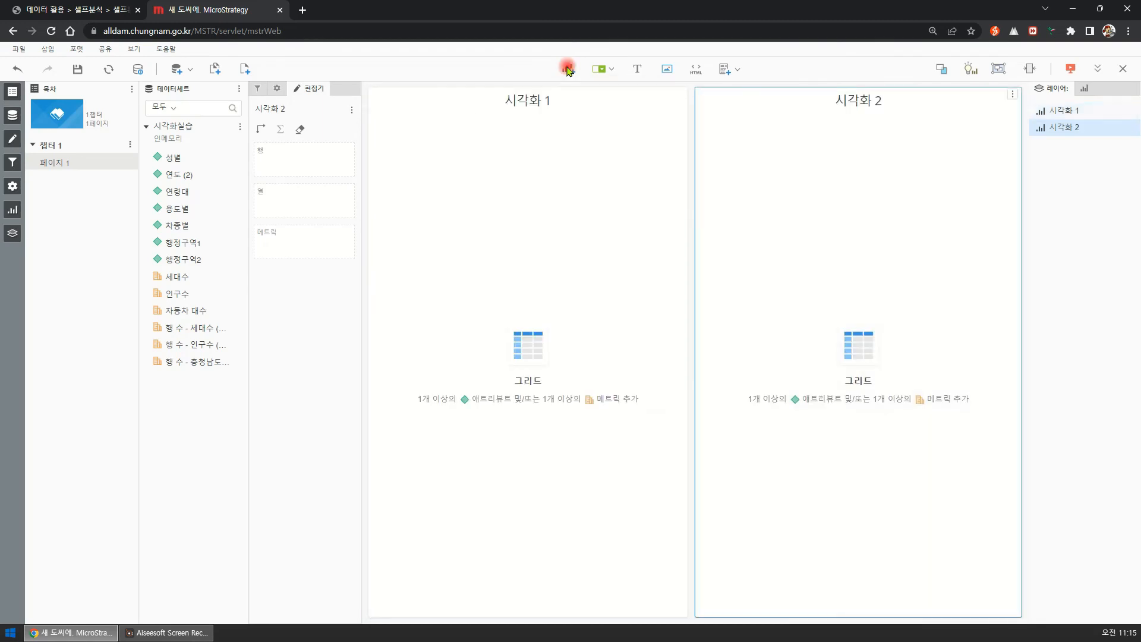
{"action": "left_click", "coordinate": [567, 70]}
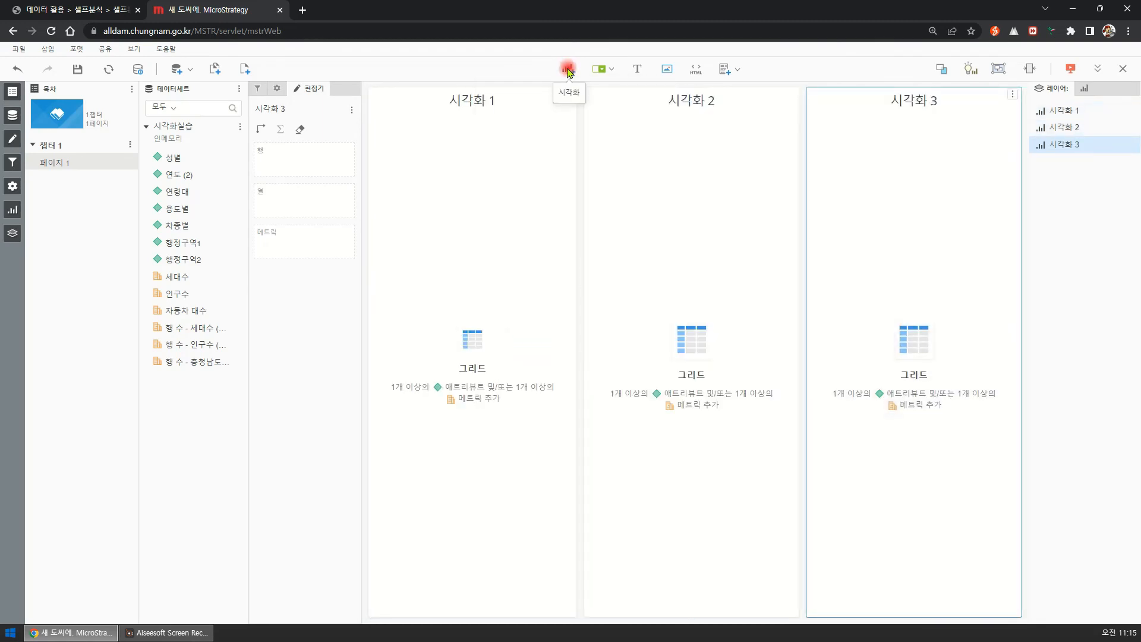
{"action": "left_click", "coordinate": [939, 70]}
{"action": "left_click", "coordinate": [632, 381]}
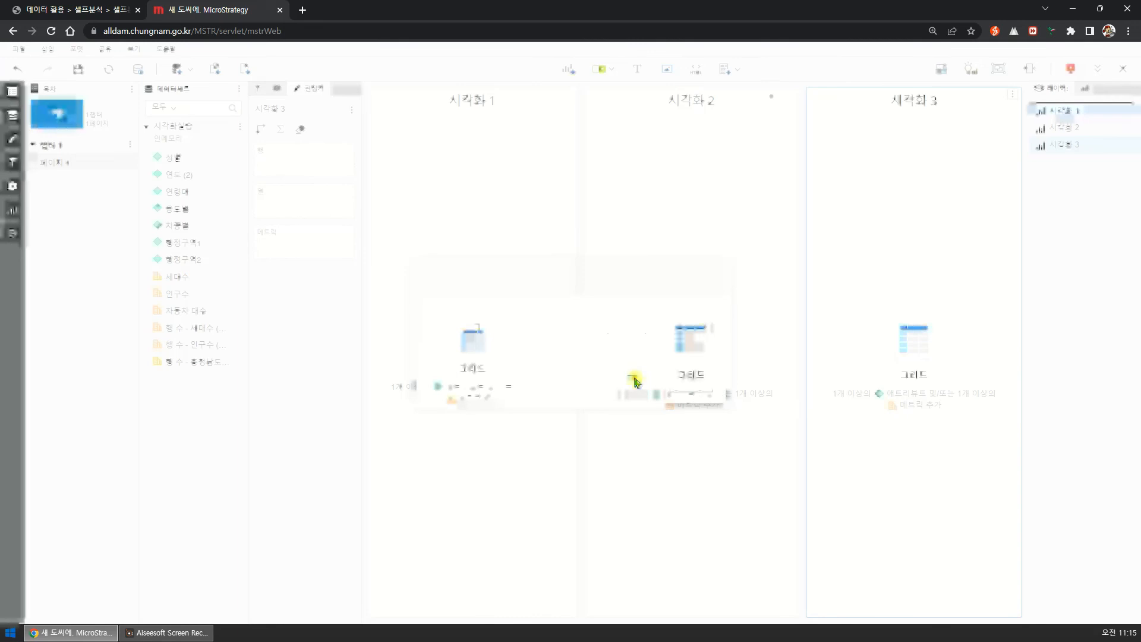
Rearrange the three visualizations in a staggered, overlapping layout and convert the page back to an automatic layout.
{"action": "left_click_drag", "start_coordinate": [522, 236], "coordinate": [530, 291]}
{"action": "left_click_drag", "start_coordinate": [645, 134], "coordinate": [509, 244]}
{"action": "left_click_drag", "start_coordinate": [878, 170], "coordinate": [663, 342]}
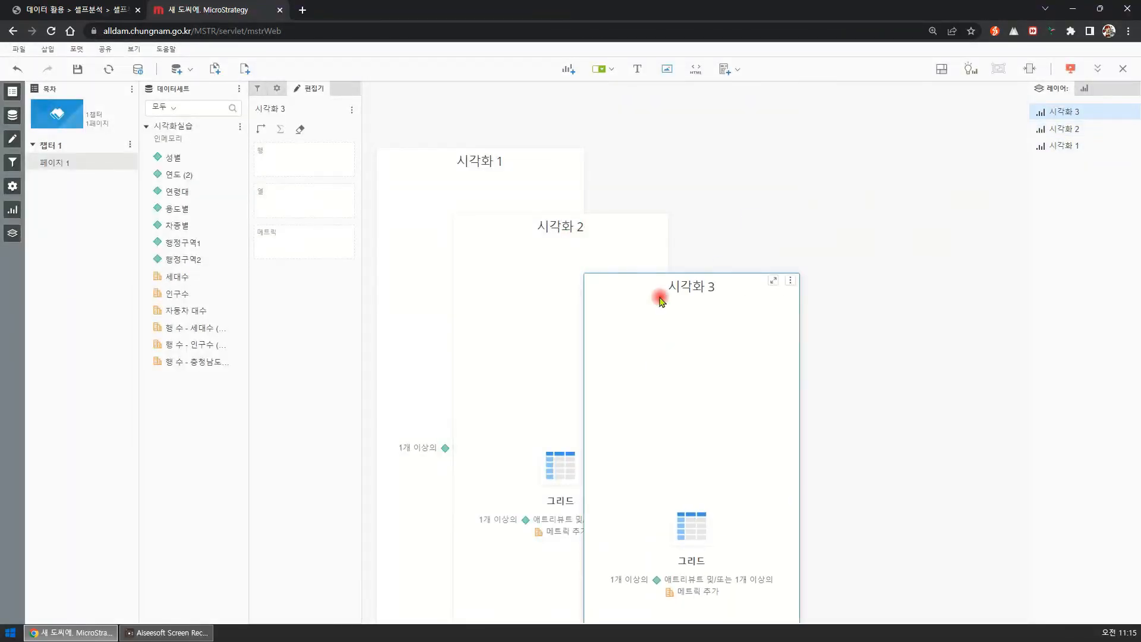
{"action": "left_click_drag", "start_coordinate": [678, 271], "coordinate": [820, 259]}
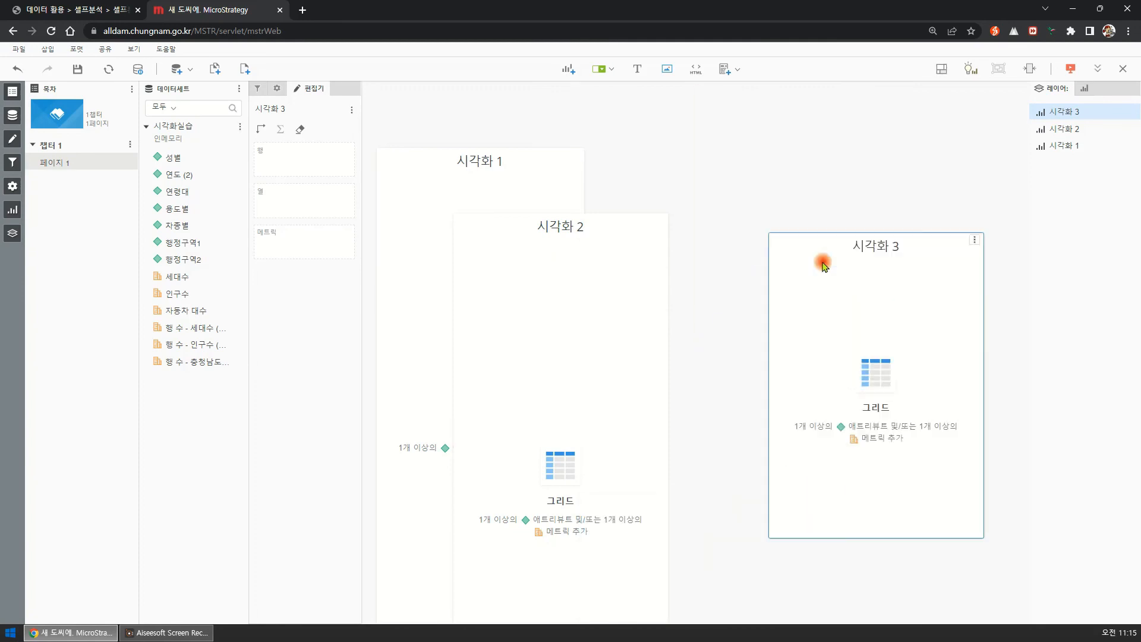
{"action": "left_click_drag", "start_coordinate": [602, 212], "coordinate": [696, 217]}
{"action": "left_click", "coordinate": [940, 72]}
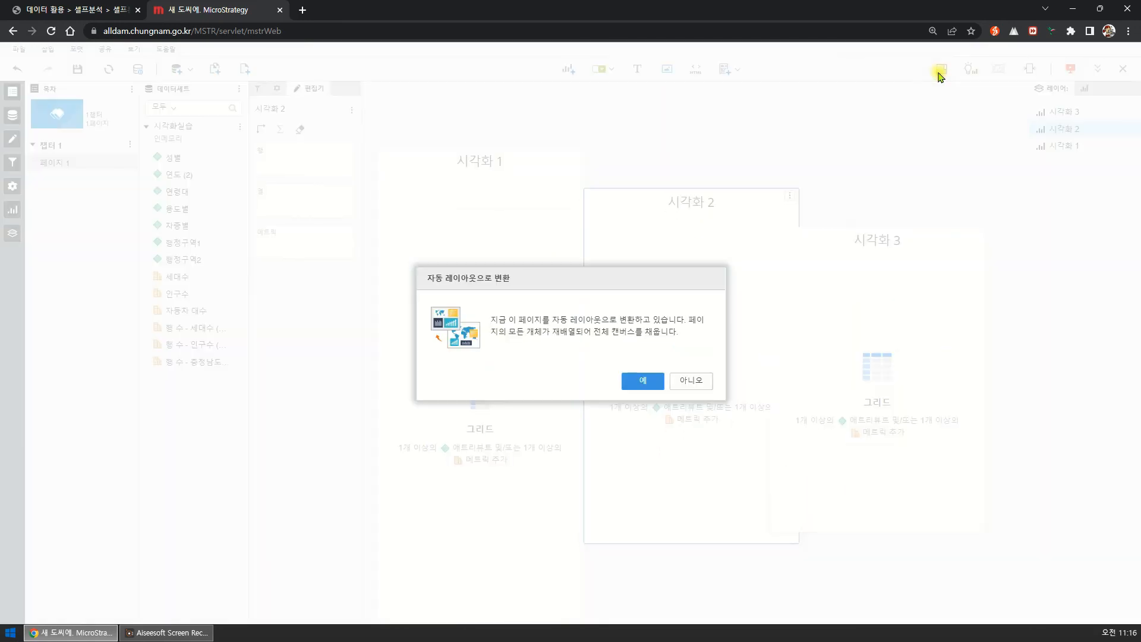
{"action": "left_click", "coordinate": [643, 383]}
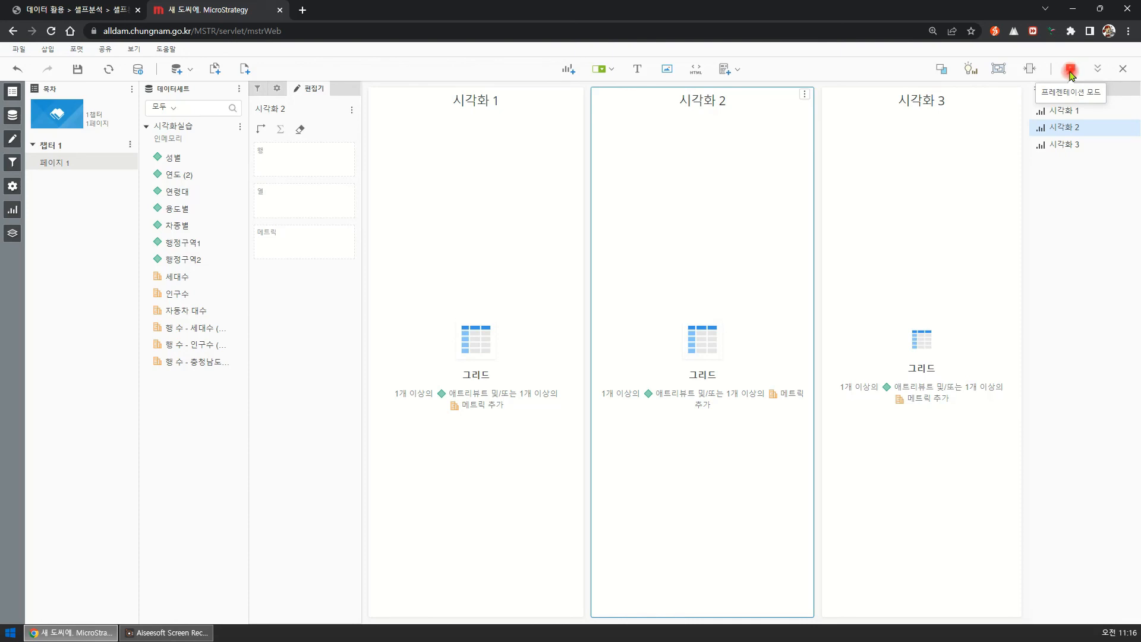
{"action": "left_click", "coordinate": [1012, 94]}
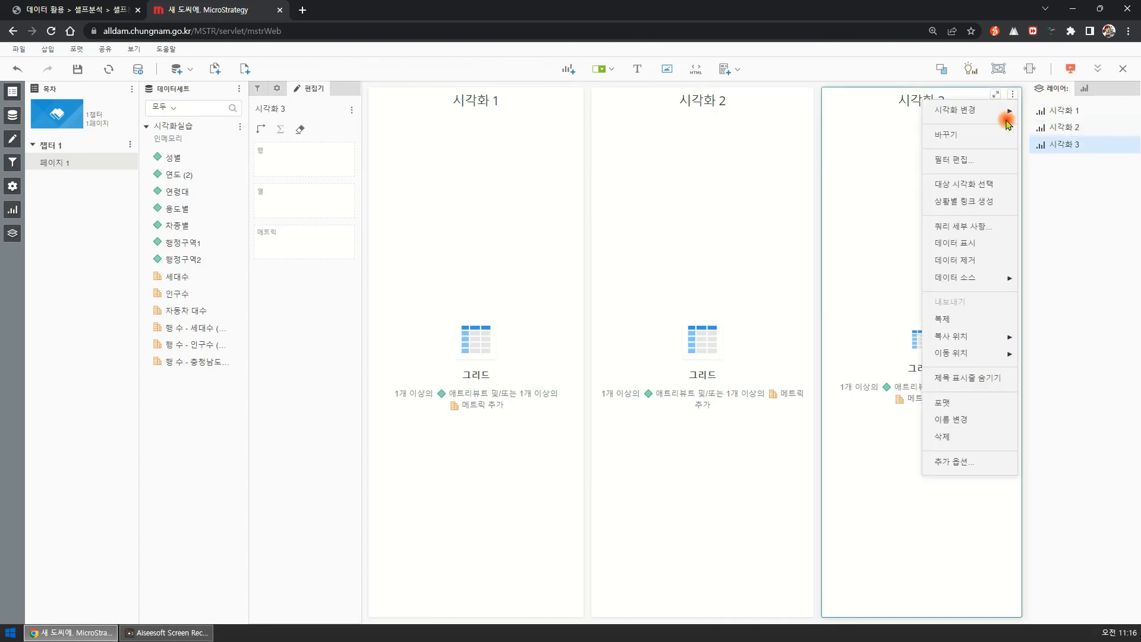
{"action": "left_click", "coordinate": [951, 461]}
{"action": "left_click", "coordinate": [719, 159]}
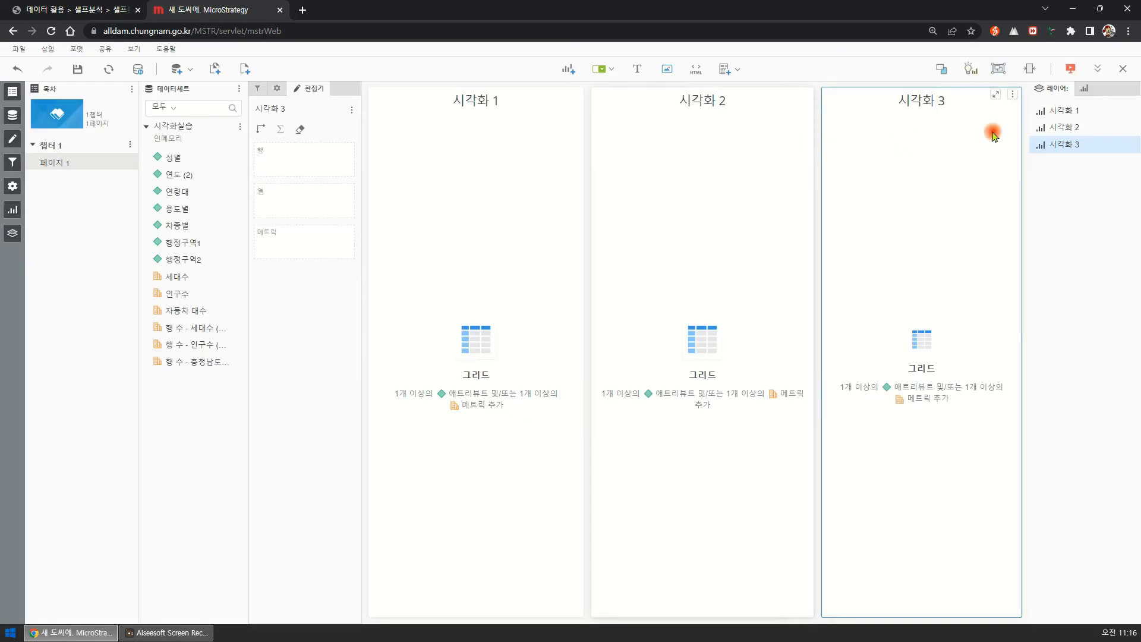
Delete 시각화 3 and 시각화 2 so that the page keeps only 시각화 1.
{"action": "left_click", "coordinate": [1012, 94]}
{"action": "left_click", "coordinate": [988, 433]}
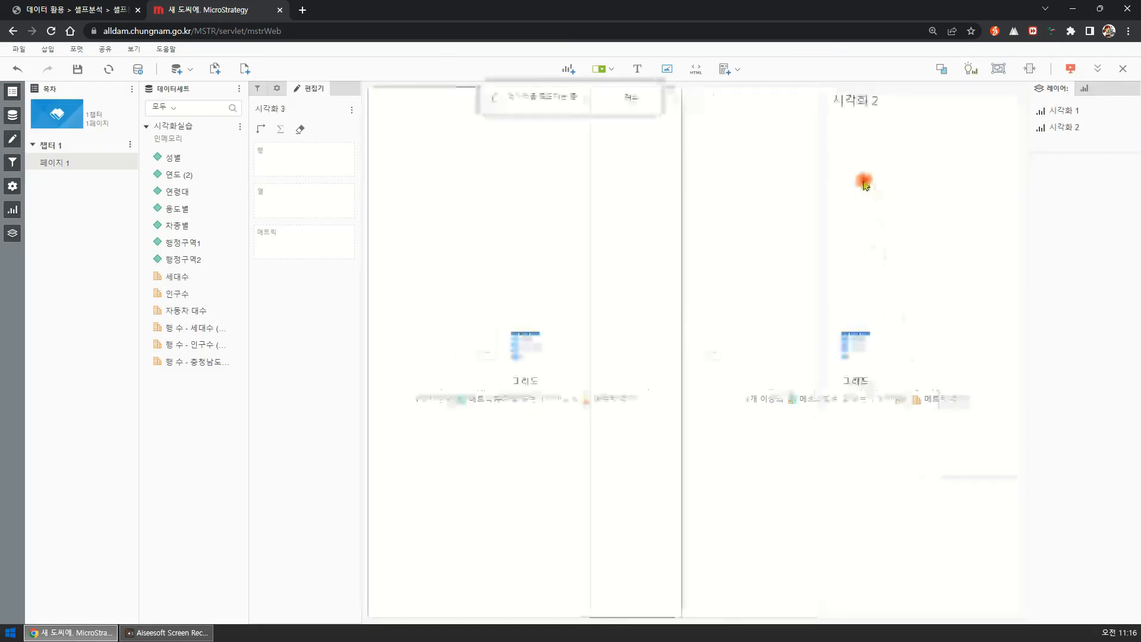
{"action": "left_click", "coordinate": [1010, 94]}
{"action": "left_click", "coordinate": [988, 433]}
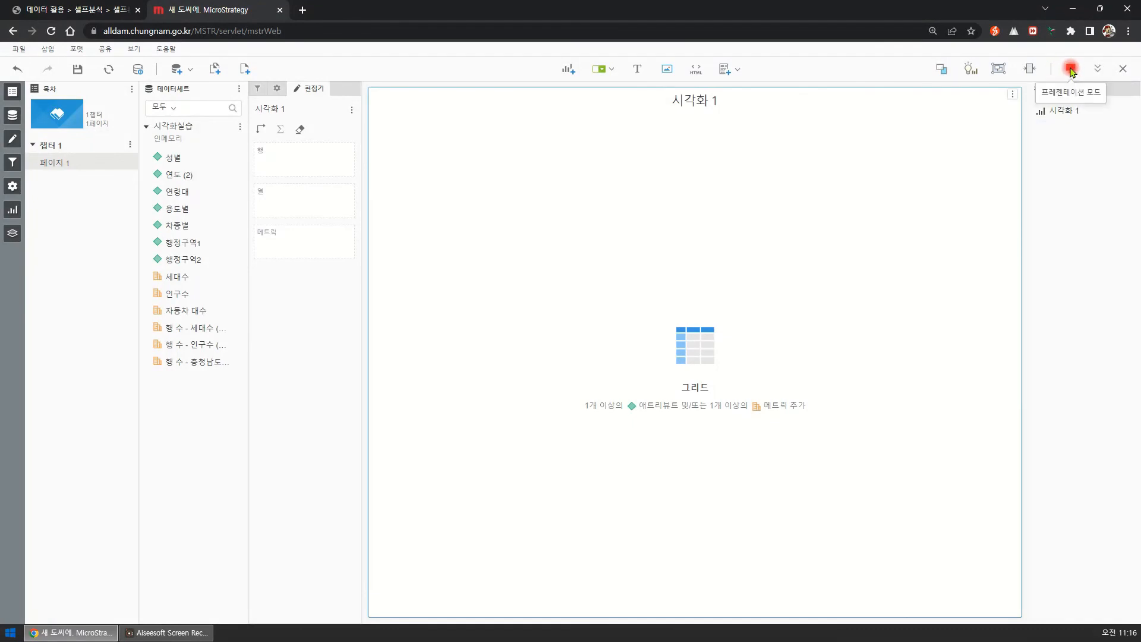
Preview the page in presentation mode and return to editing, and briefly show and hide the navigation bar.
{"action": "left_click", "coordinate": [1070, 69]}
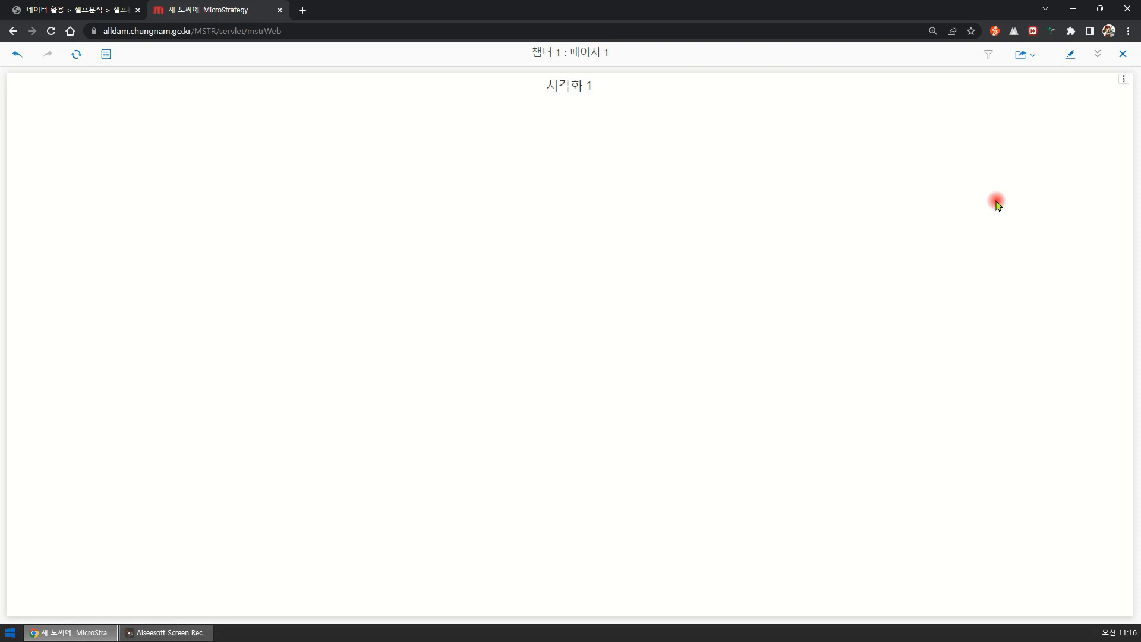
{"action": "left_click", "coordinate": [1071, 56]}
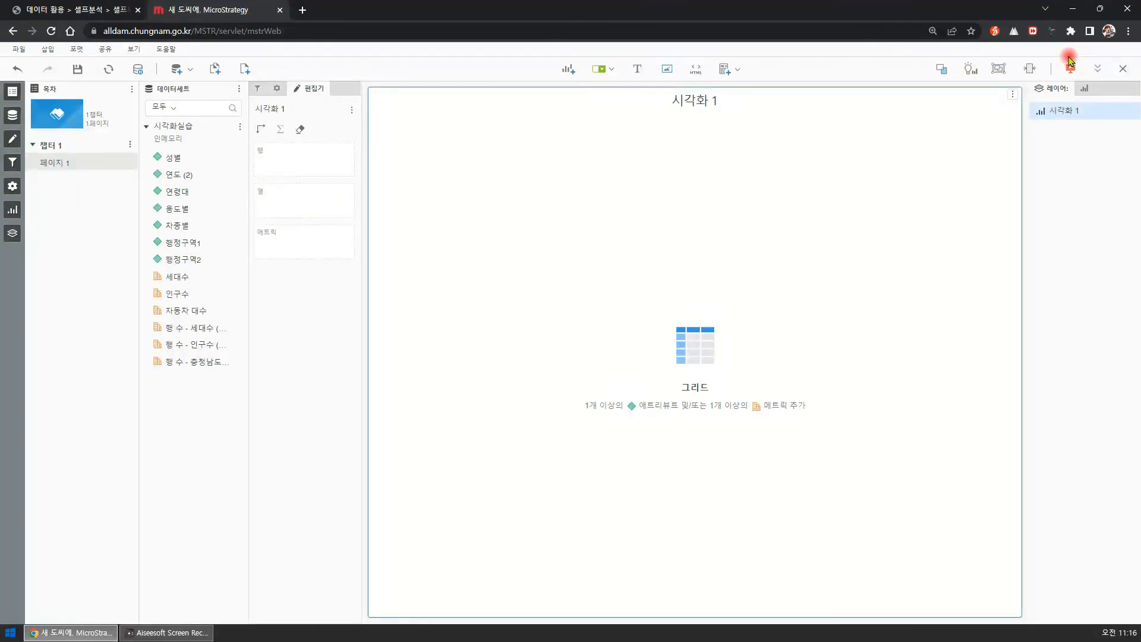
{"action": "left_click", "coordinate": [1096, 70]}
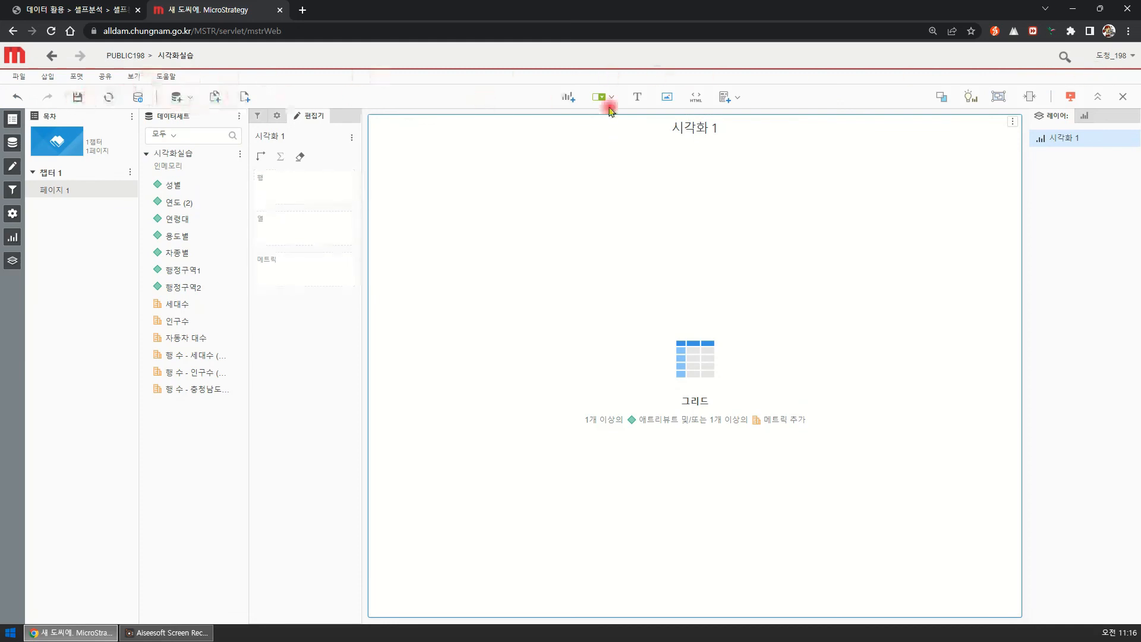
{"action": "left_click", "coordinate": [1096, 98]}
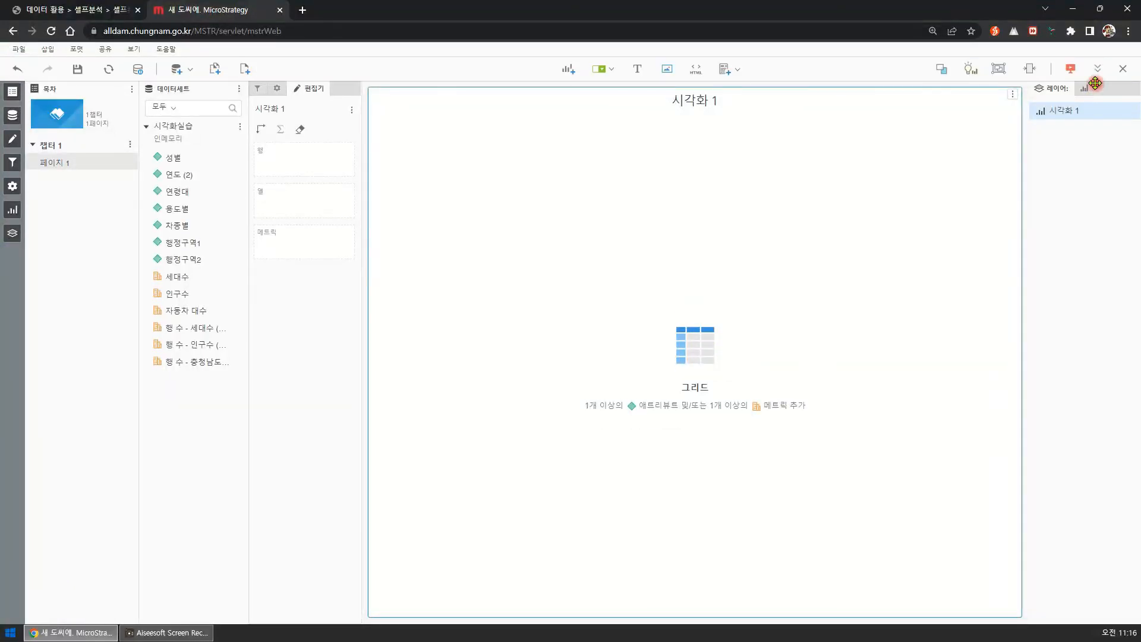
Close the new dossier without saving it.
{"action": "left_click", "coordinate": [1123, 70]}
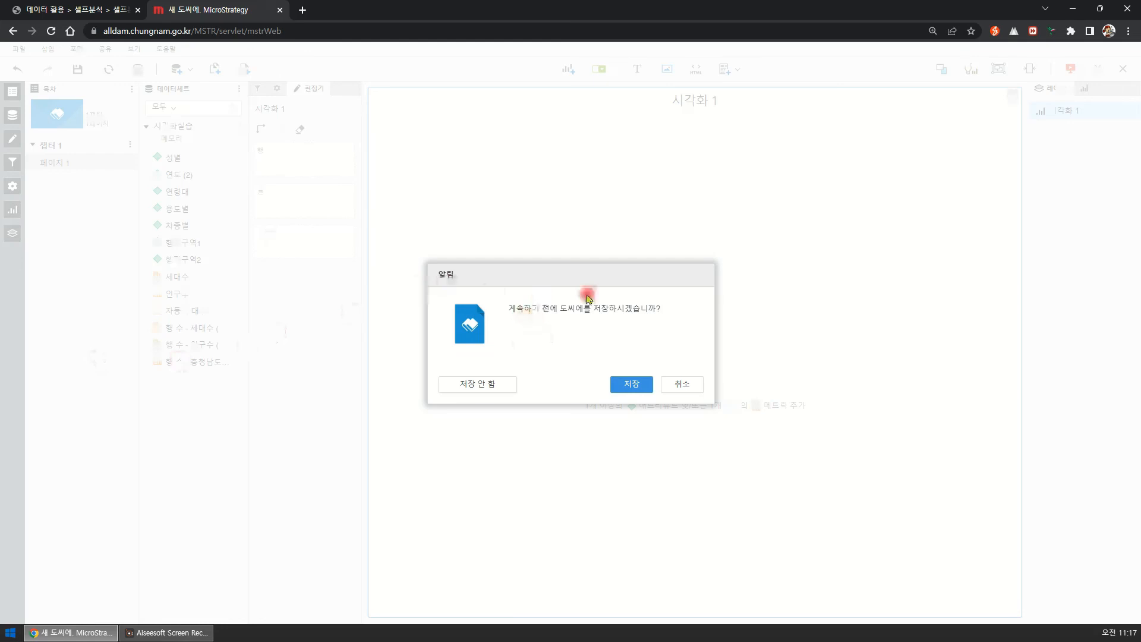
{"action": "left_click", "coordinate": [496, 385]}
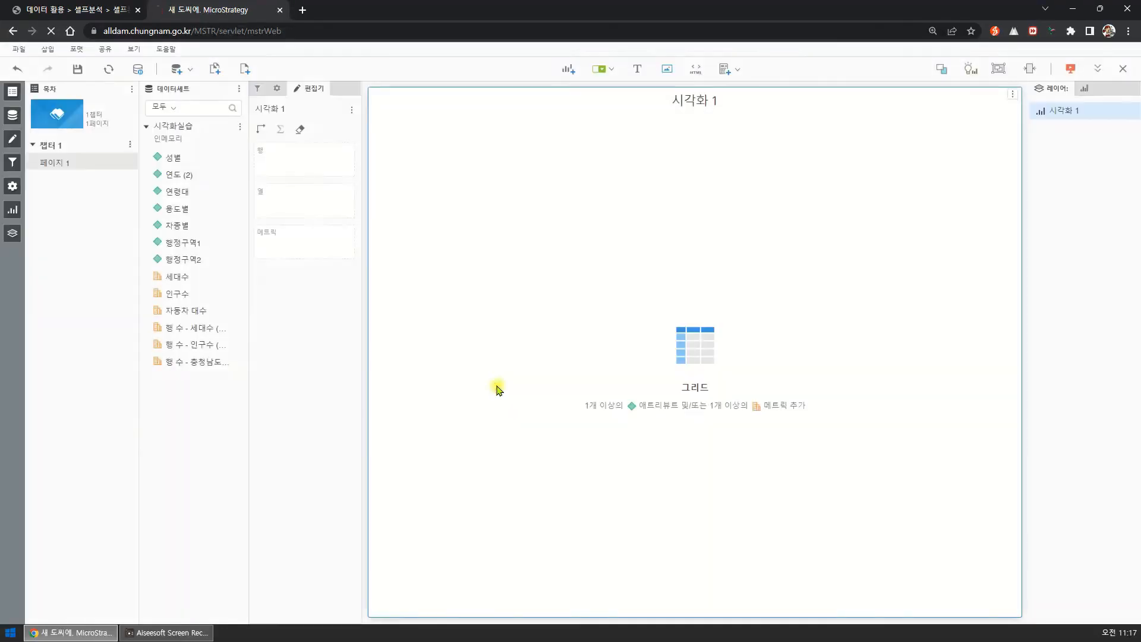